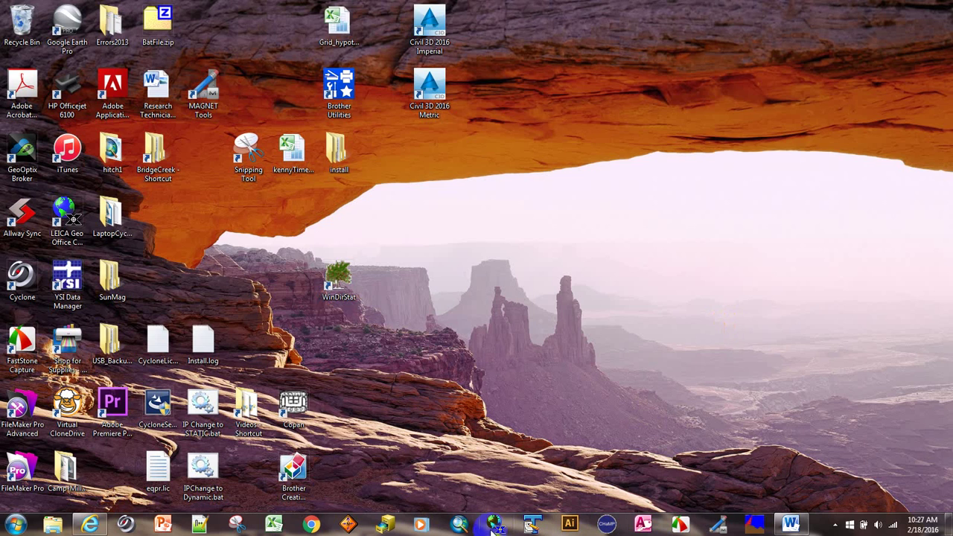
- Dismiss the tip of the day and show the project list maximized
{"action": "left_click", "coordinate": [499, 525]}
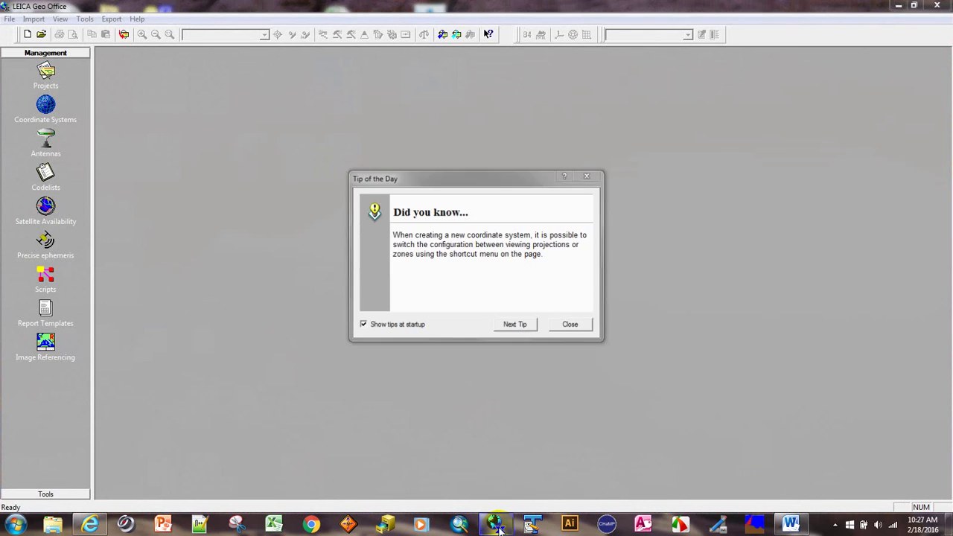
{"action": "left_click", "coordinate": [571, 323]}
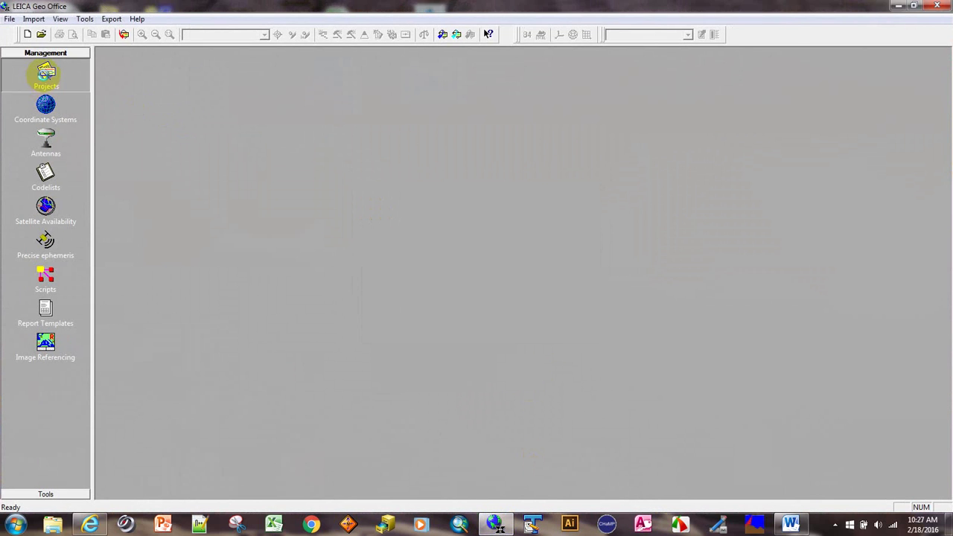
{"action": "left_click", "coordinate": [41, 72]}
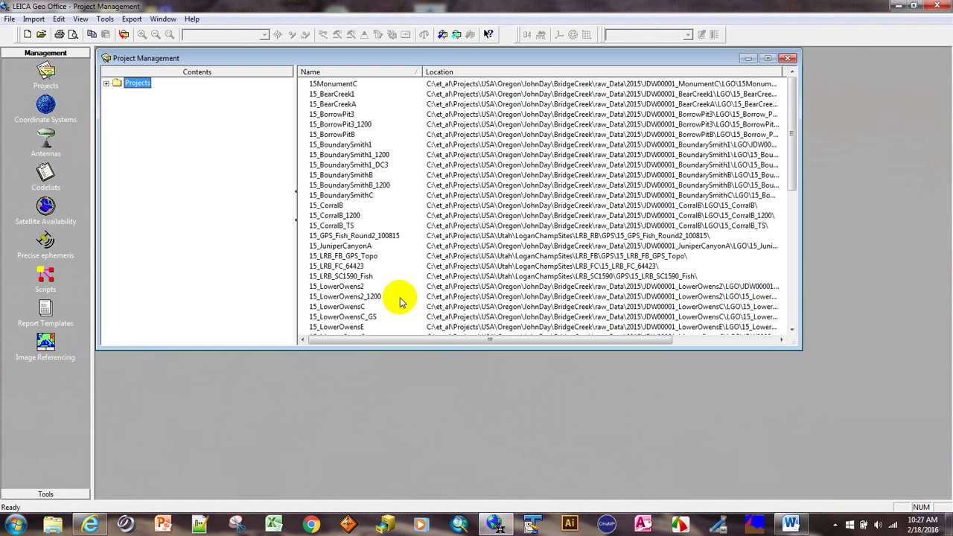
{"action": "left_click", "coordinate": [767, 59]}
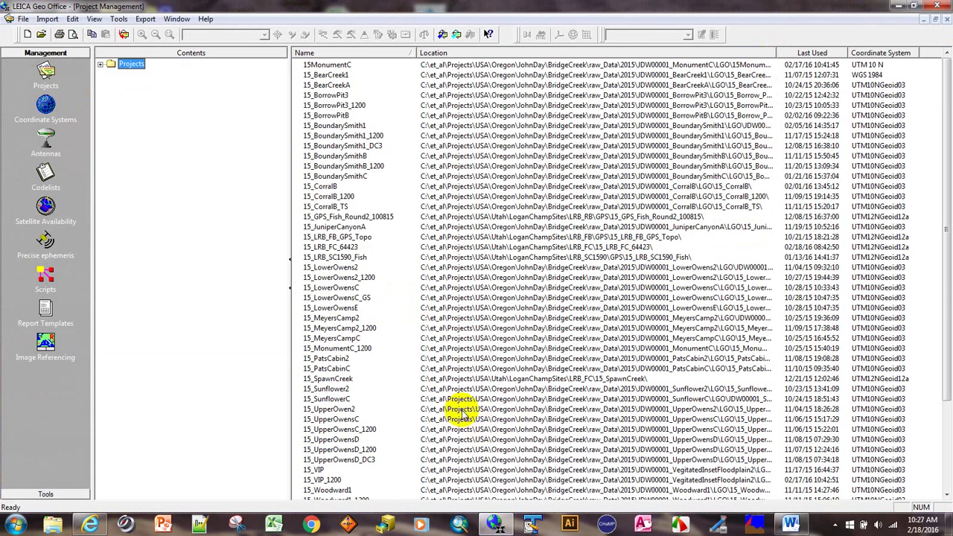
- Open the CurtisCreek_2011_GPS project and show its map with control point BM100
{"action": "left_click", "coordinate": [390, 410]}
{"action": "scroll", "coordinate": [402, 395], "scroll_direction": "down", "scroll_amount": 4}
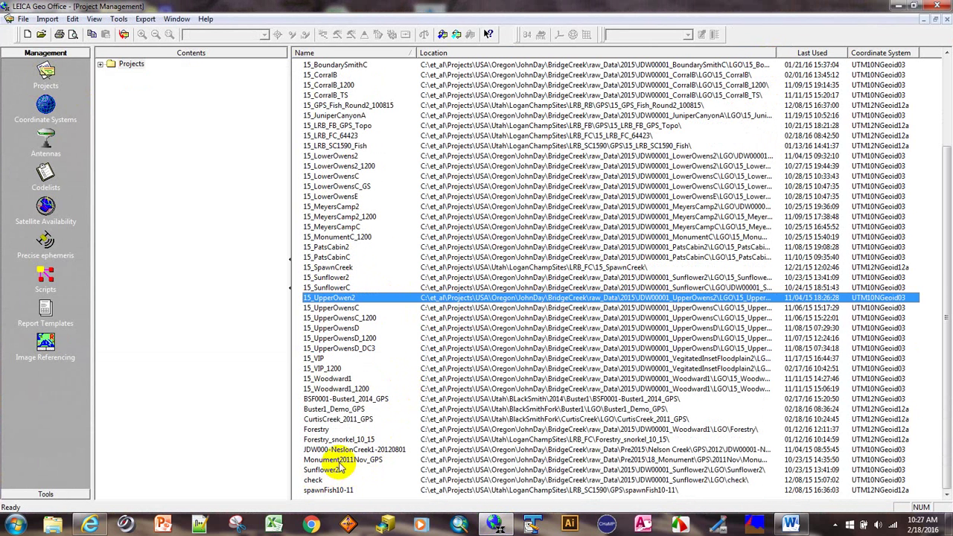
{"action": "left_click", "coordinate": [346, 409]}
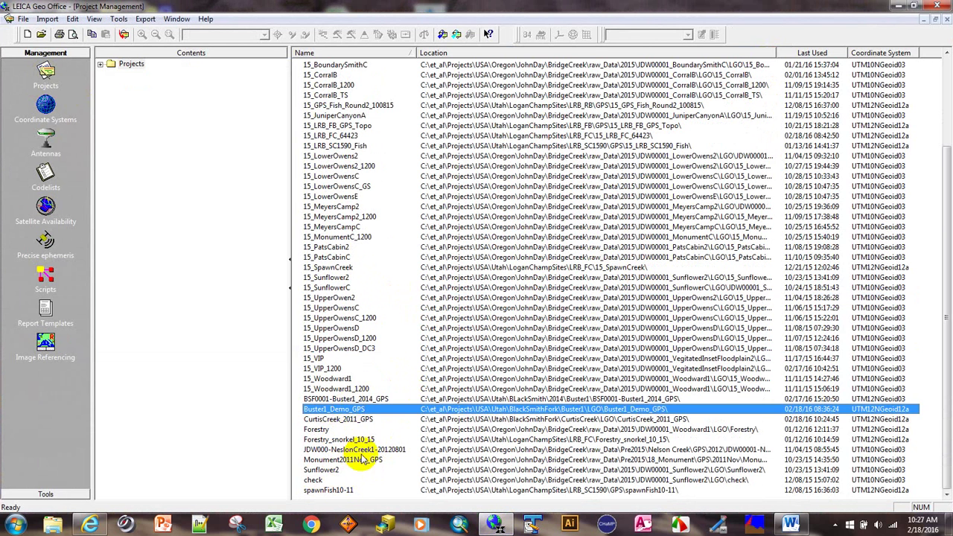
{"action": "left_click", "coordinate": [357, 421]}
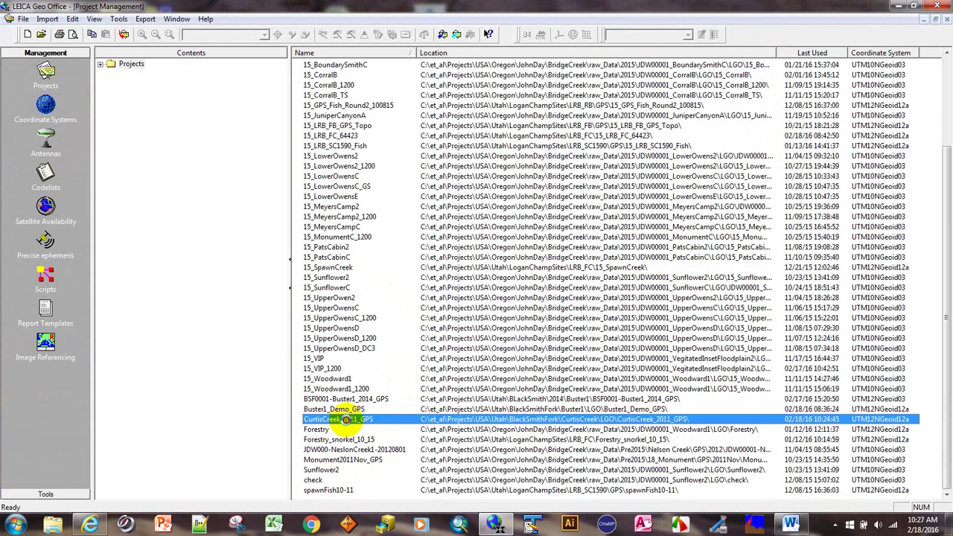
{"action": "double_click", "coordinate": [346, 419]}
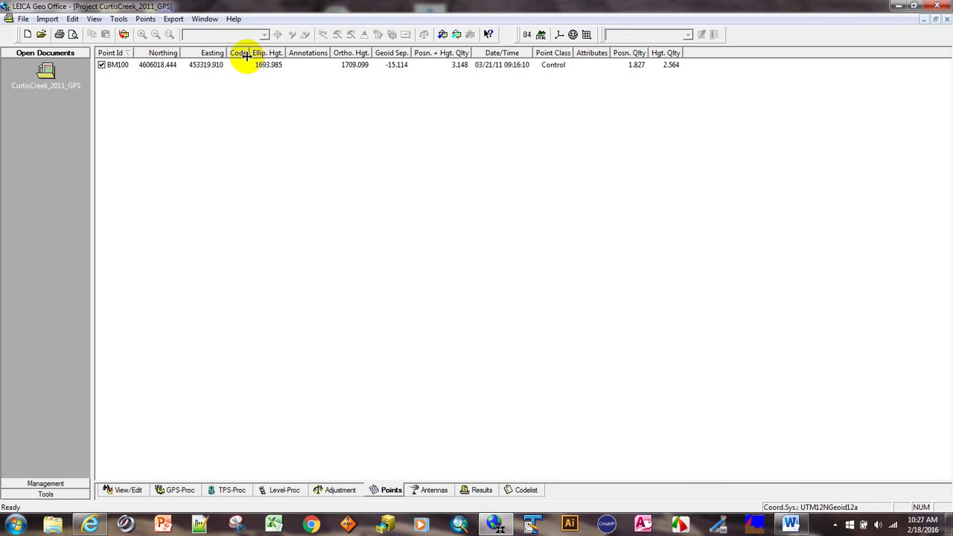
{"action": "left_click", "coordinate": [130, 491]}
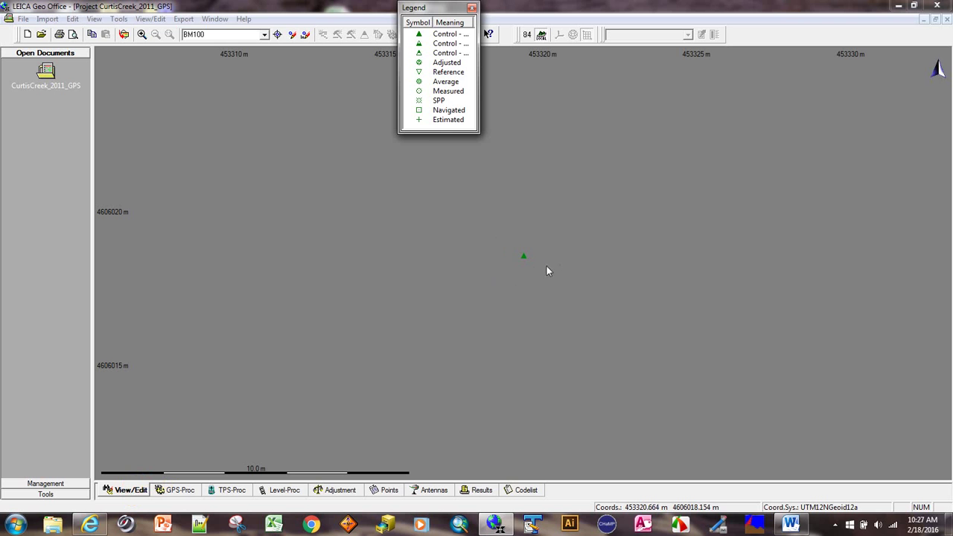
- Close the legend and import the CURTISCK-0406 raw data job from the DBX folder
{"action": "left_click", "coordinate": [472, 7]}
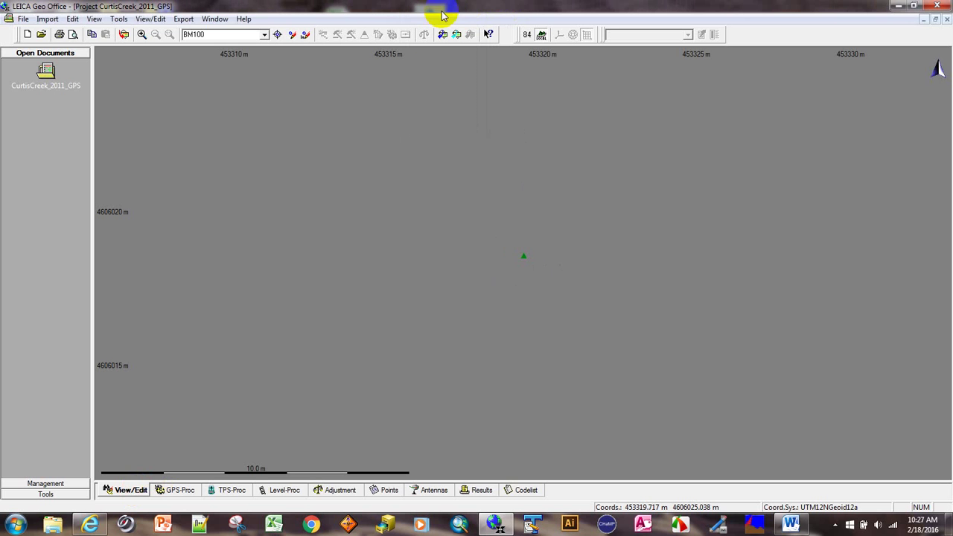
{"action": "left_click", "coordinate": [48, 21]}
{"action": "left_click", "coordinate": [63, 34]}
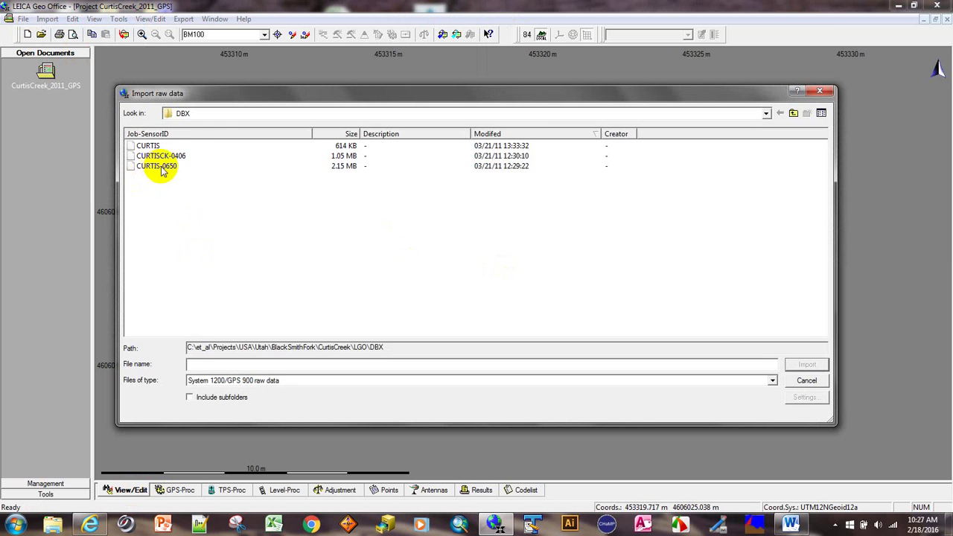
{"action": "left_click", "coordinate": [180, 157]}
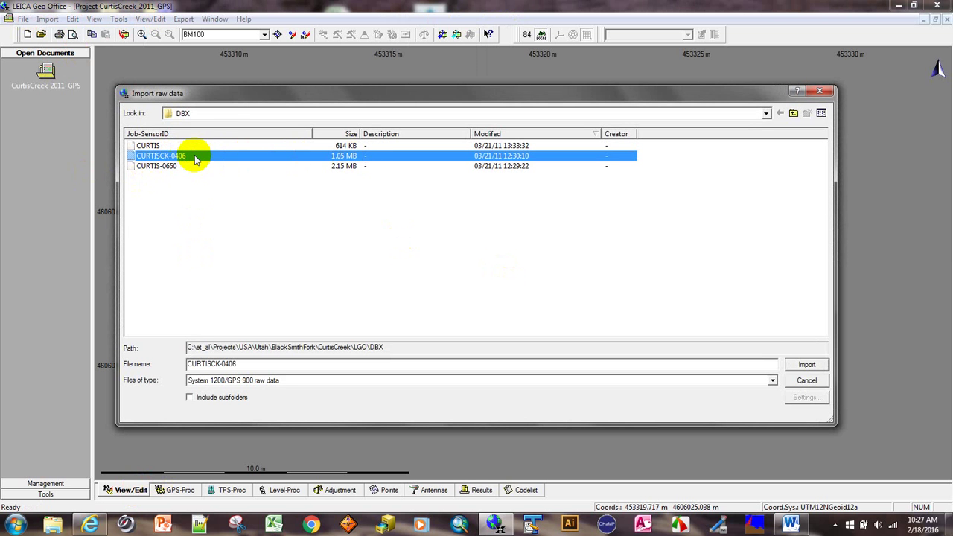
{"action": "left_click", "coordinate": [808, 365]}
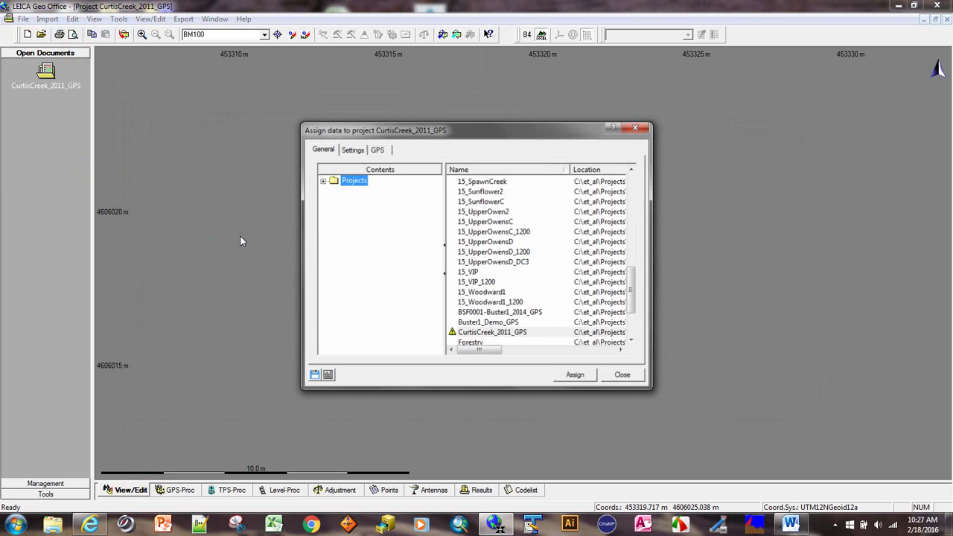
{"action": "left_click", "coordinate": [376, 149]}
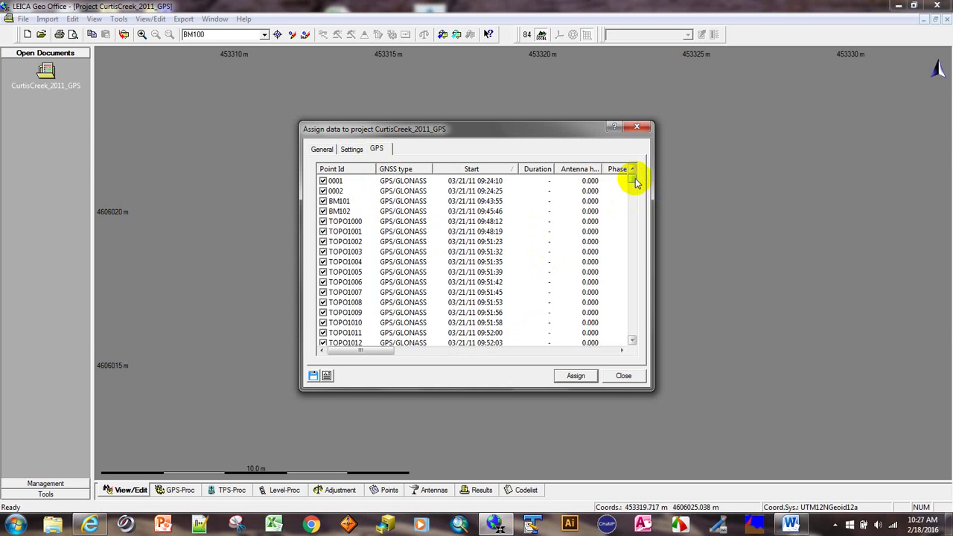
{"action": "left_click_drag", "start_coordinate": [633, 179], "coordinate": [629, 337]}
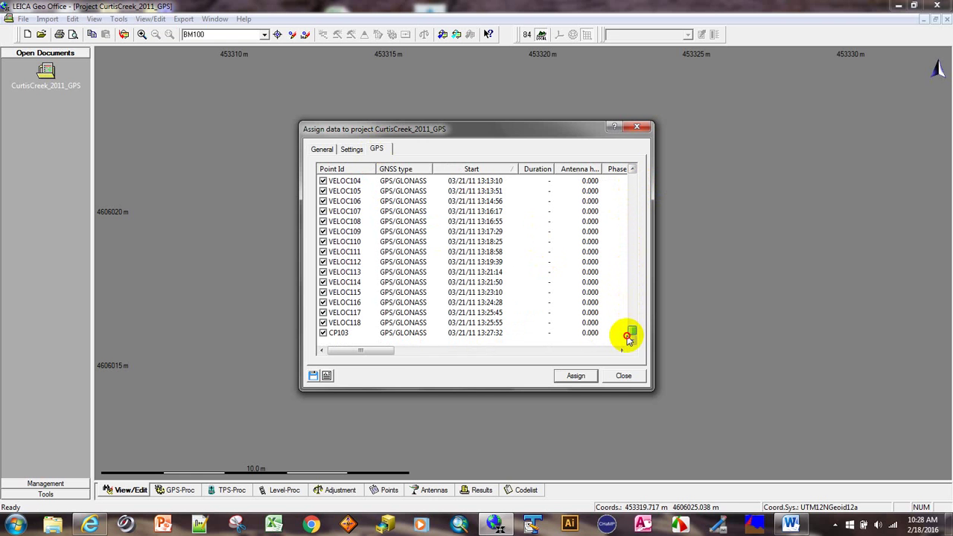
{"action": "left_click_drag", "start_coordinate": [632, 337], "coordinate": [634, 153]}
{"action": "left_click_drag", "start_coordinate": [373, 350], "coordinate": [442, 360]}
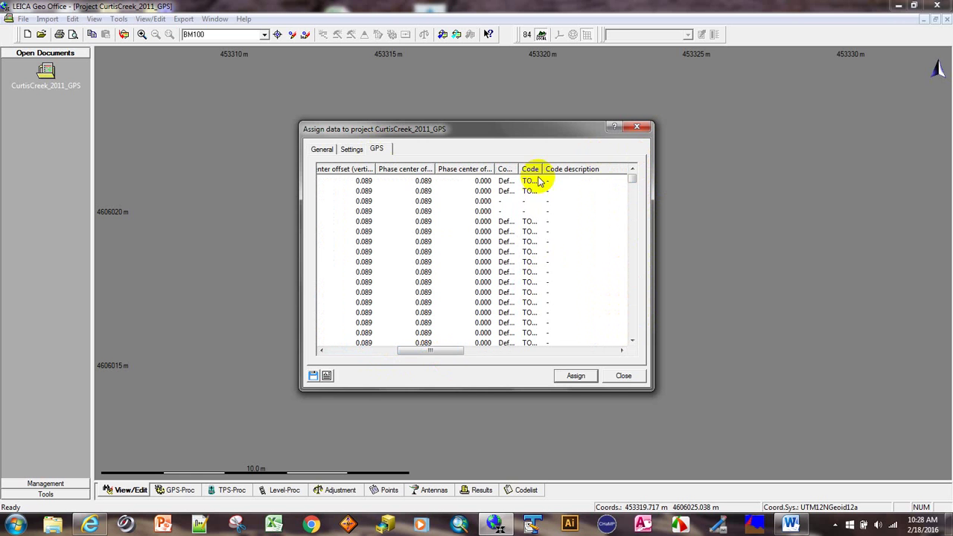
{"action": "left_click_drag", "start_coordinate": [543, 170], "coordinate": [574, 170]}
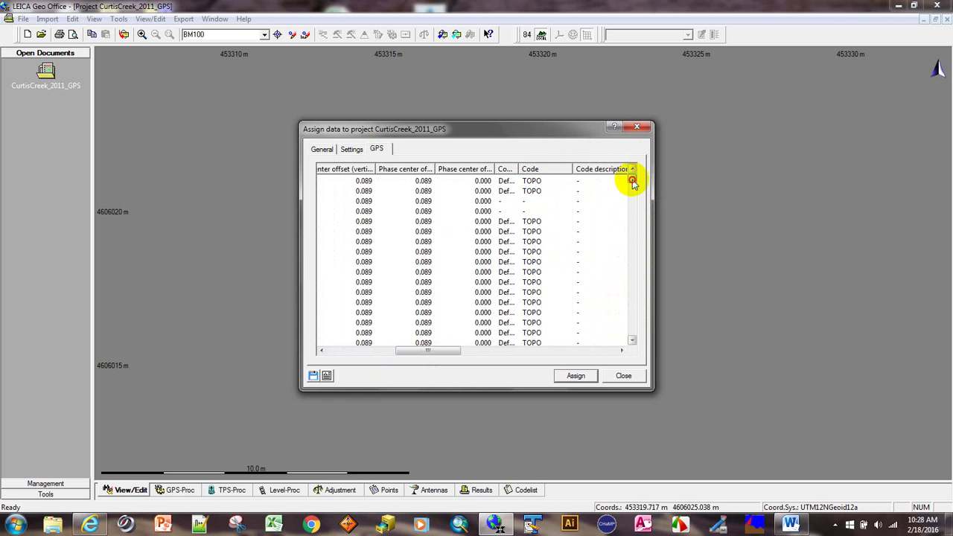
{"action": "left_click_drag", "start_coordinate": [633, 183], "coordinate": [586, 182]}
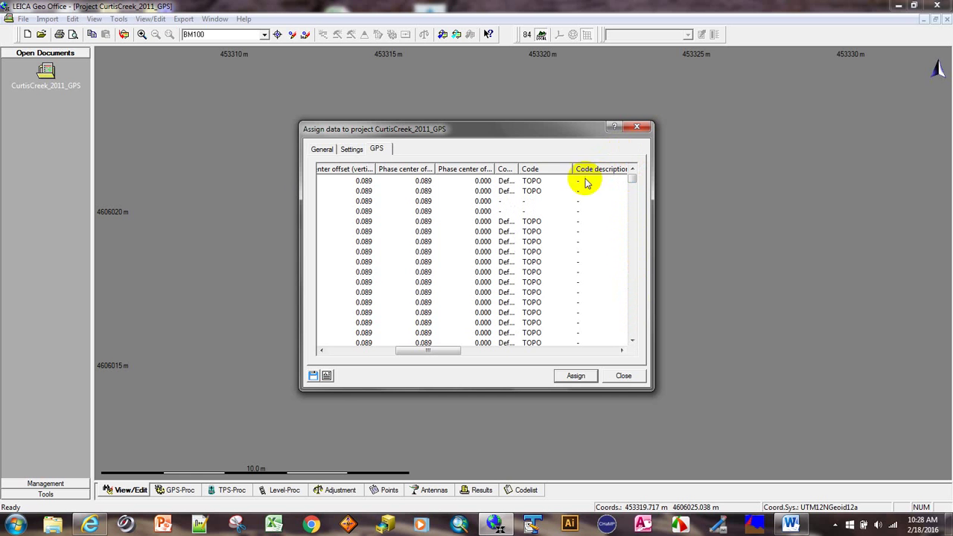
{"action": "left_click", "coordinate": [348, 149]}
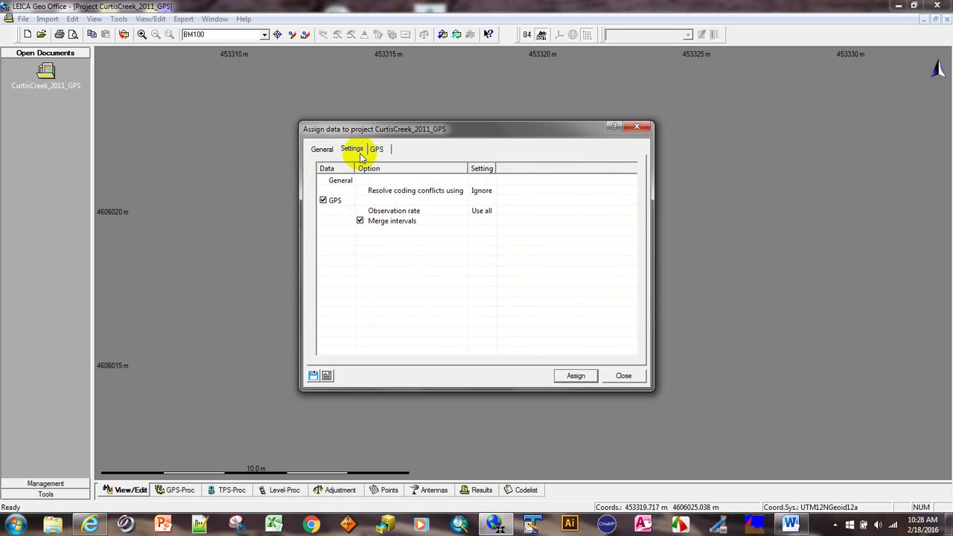
{"action": "left_click", "coordinate": [323, 150]}
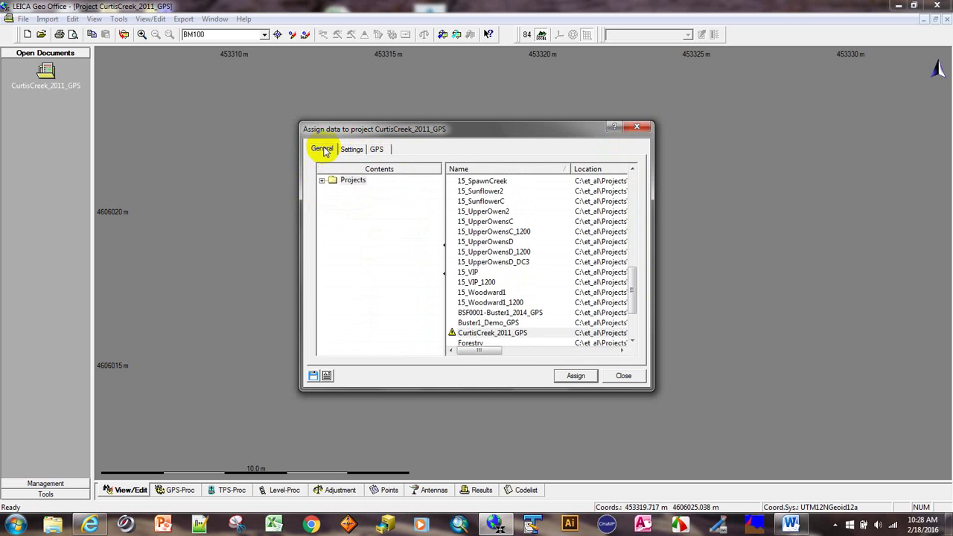
{"action": "left_click", "coordinate": [379, 150]}
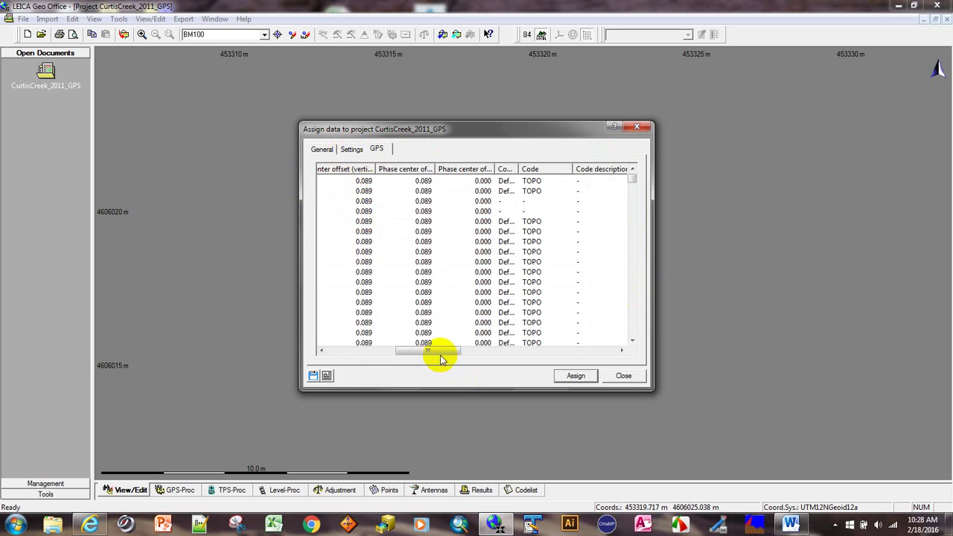
{"action": "left_click_drag", "start_coordinate": [442, 355], "coordinate": [353, 357]}
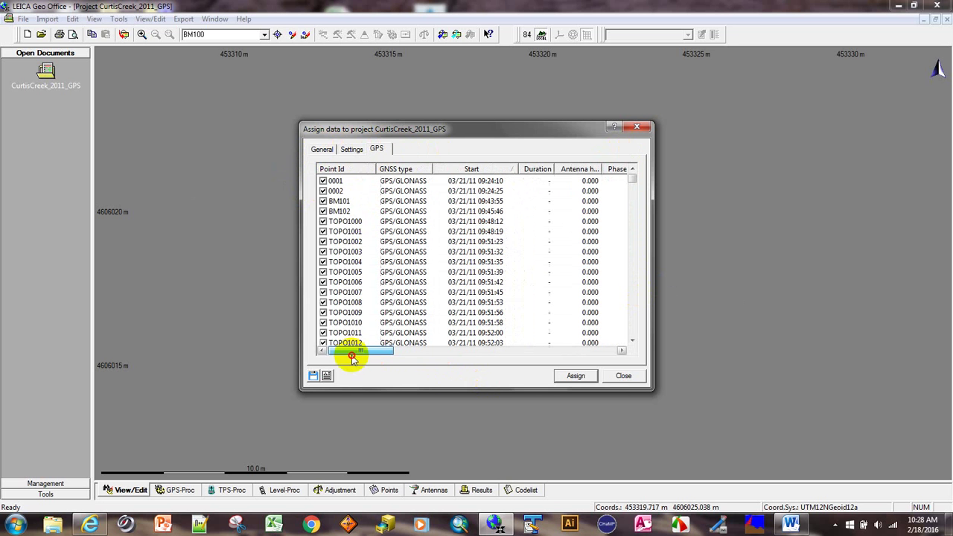
{"action": "left_click", "coordinate": [323, 191]}
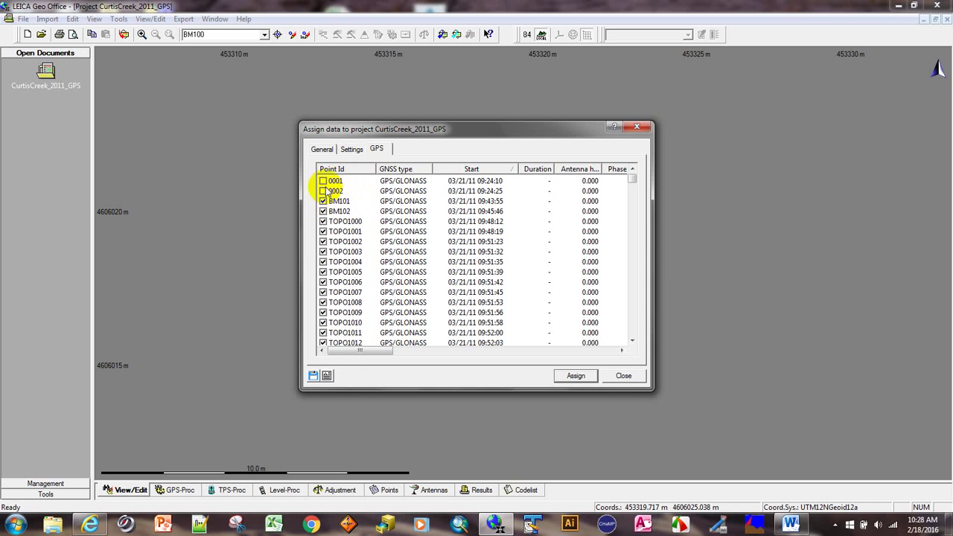
{"action": "left_click", "coordinate": [325, 150]}
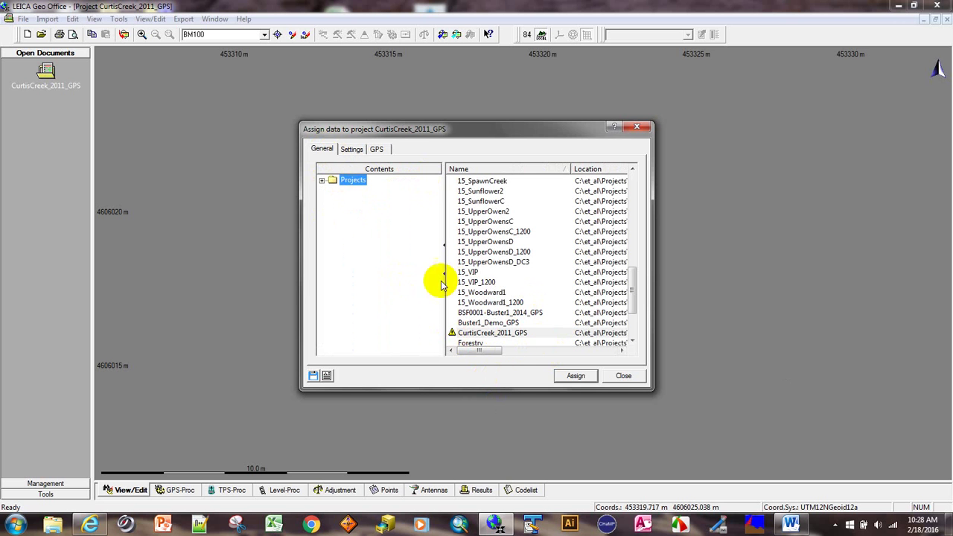
- Pick CurtisCreek_2011_GPS as the target project and acknowledge the averaging-limit warning
{"action": "left_click", "coordinate": [506, 333]}
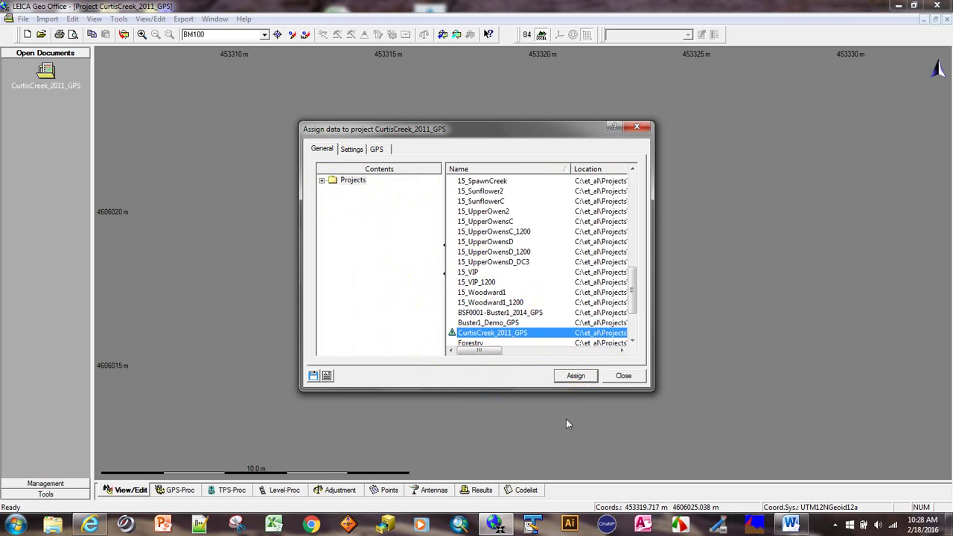
{"action": "left_click", "coordinate": [508, 264]}
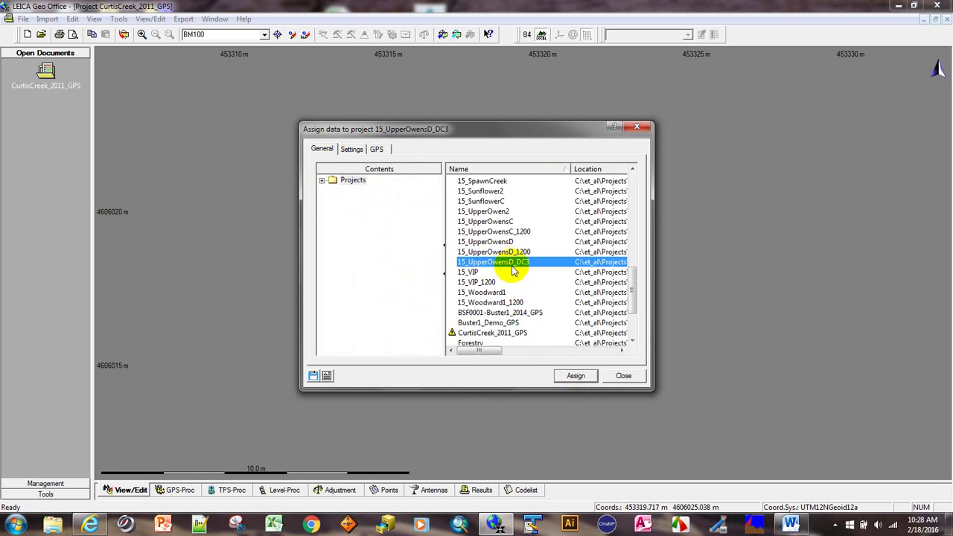
{"action": "left_click", "coordinate": [489, 332]}
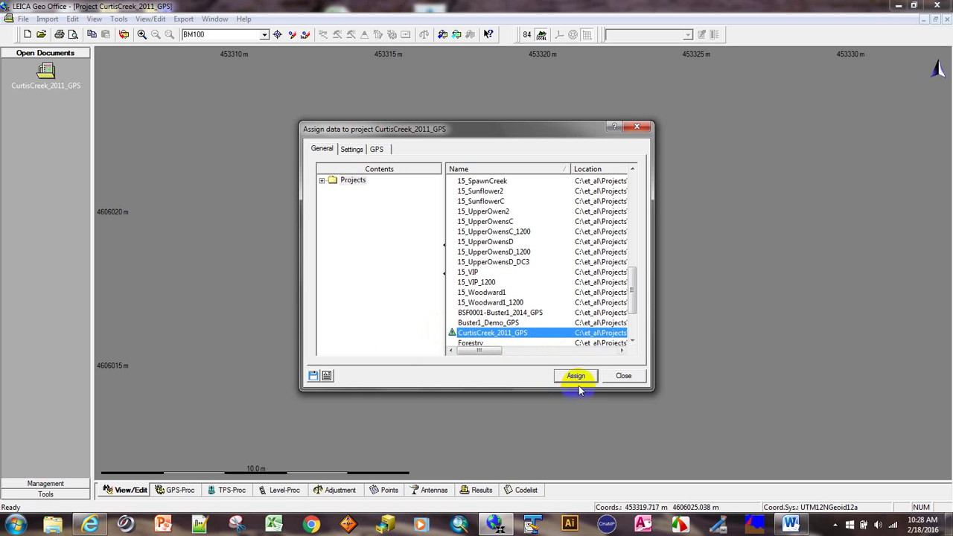
{"action": "left_click", "coordinate": [577, 376]}
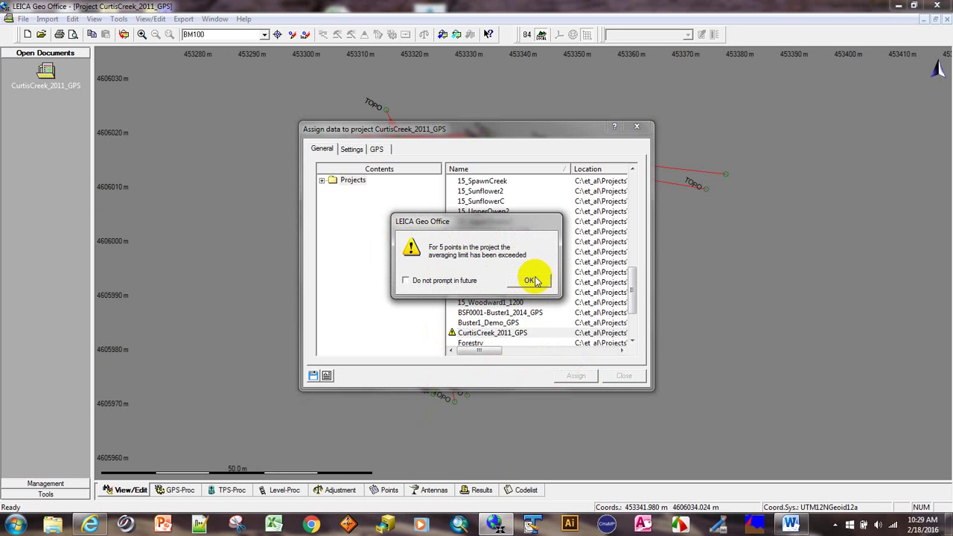
{"action": "left_click", "coordinate": [531, 281]}
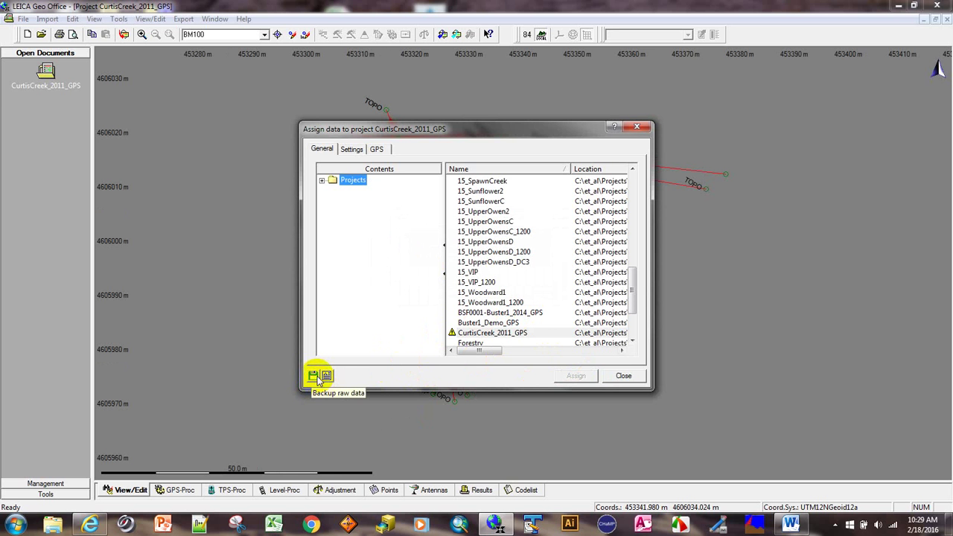
- Cancel the raw-data backup folder chooser and close the Assign data window
{"action": "left_click", "coordinate": [313, 376]}
{"action": "left_click_drag", "start_coordinate": [617, 256], "coordinate": [602, 224]}
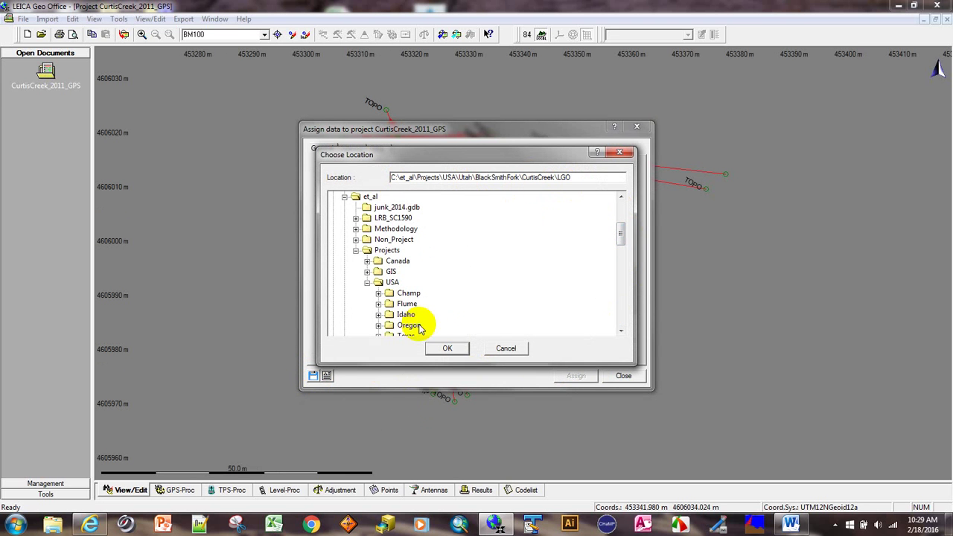
{"action": "left_click_drag", "start_coordinate": [622, 237], "coordinate": [619, 258]}
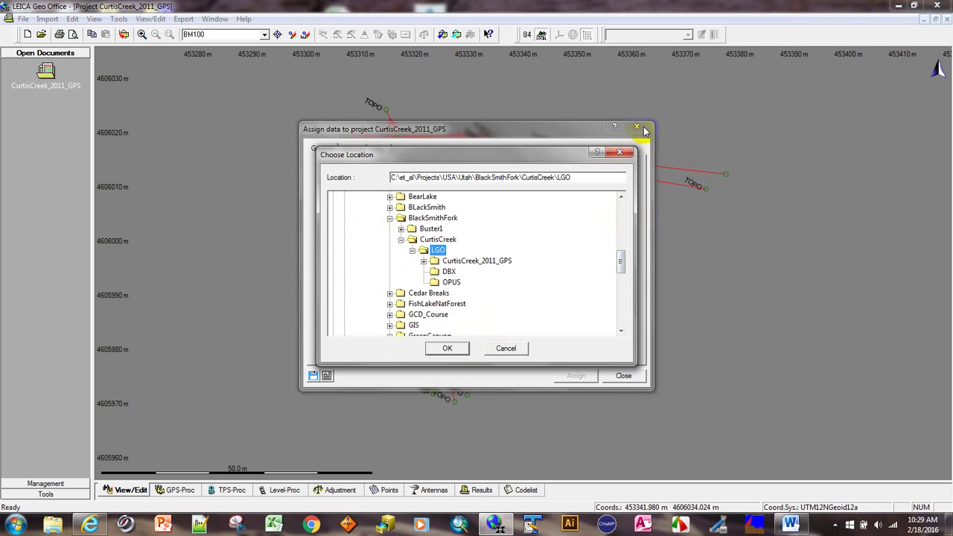
{"action": "left_click", "coordinate": [620, 153]}
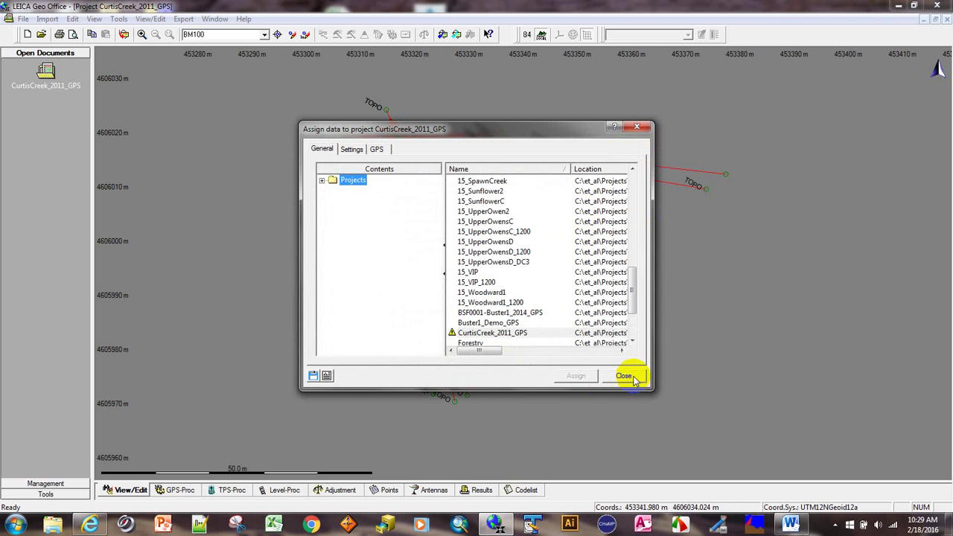
{"action": "left_click", "coordinate": [624, 376]}
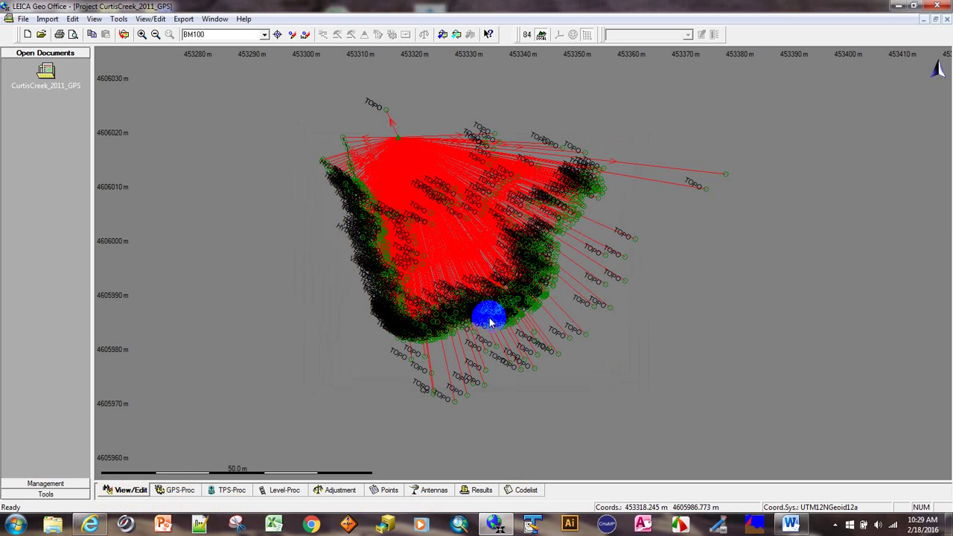
- Turn off GPS Observations in Graphical Settings so the map shows only TOPO points
{"action": "left_click", "coordinate": [415, 240]}
{"action": "left_click", "coordinate": [420, 171]}
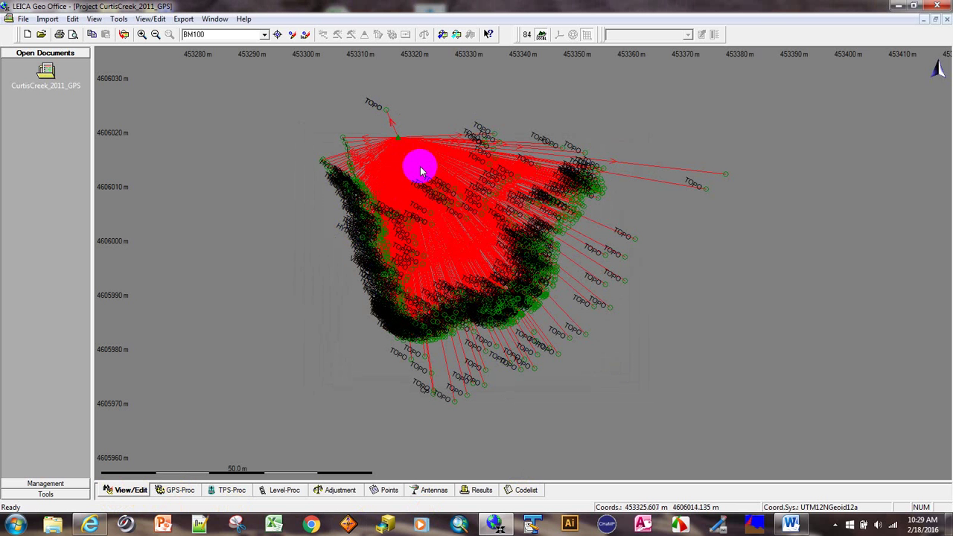
{"action": "right_click", "coordinate": [713, 132]}
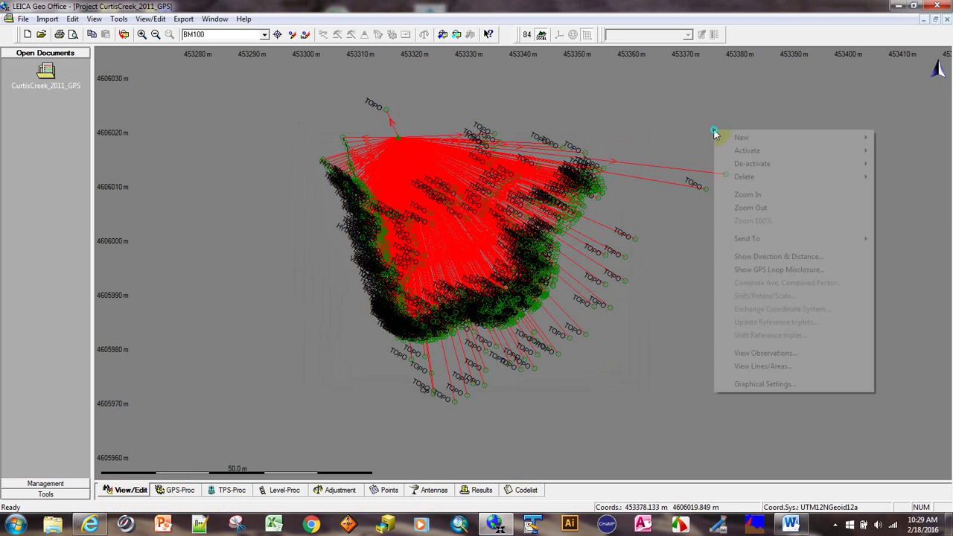
{"action": "left_click", "coordinate": [758, 384]}
{"action": "left_click_drag", "start_coordinate": [521, 172], "coordinate": [746, 138]}
{"action": "left_click", "coordinate": [784, 217]}
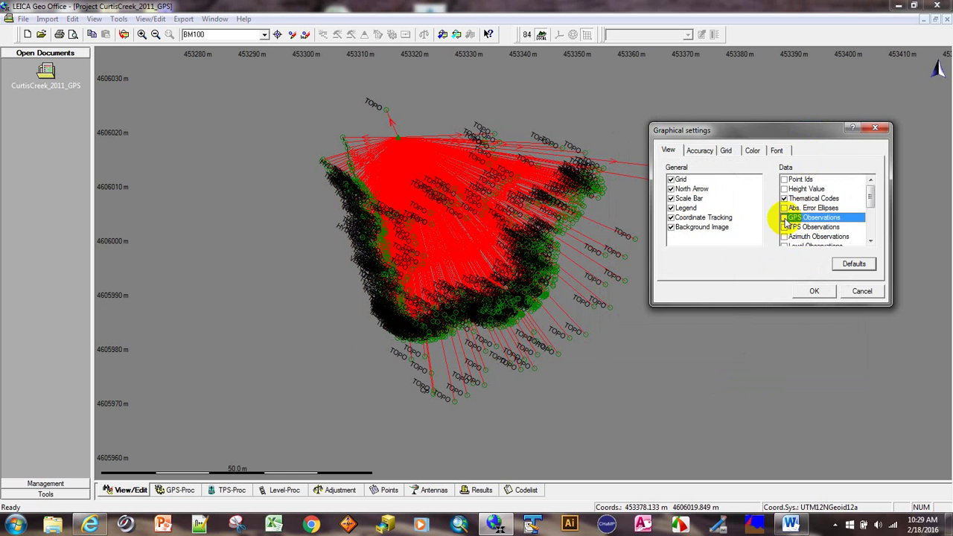
{"action": "left_click", "coordinate": [816, 292]}
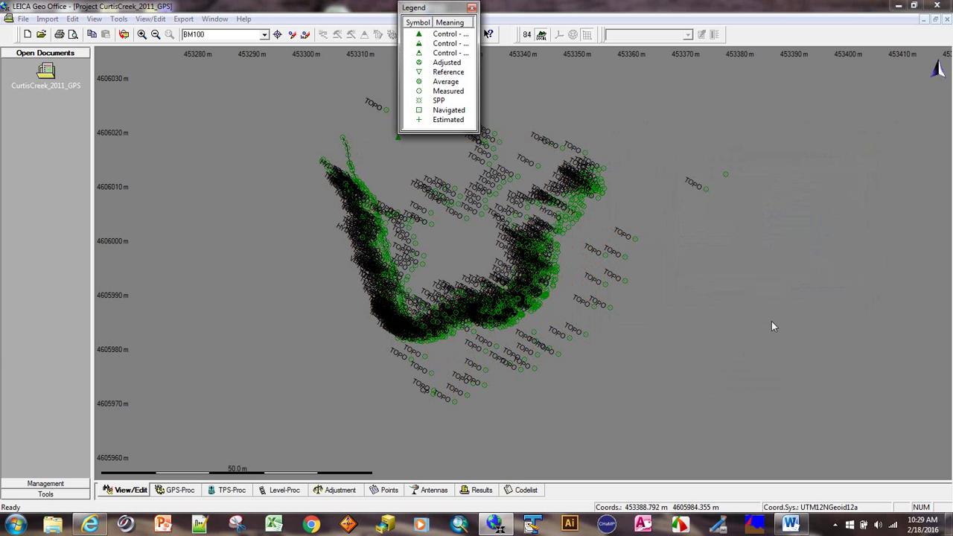
- Label map points with Point Ids instead of Thematical Codes in Graphical Settings
{"action": "right_click", "coordinate": [689, 114]}
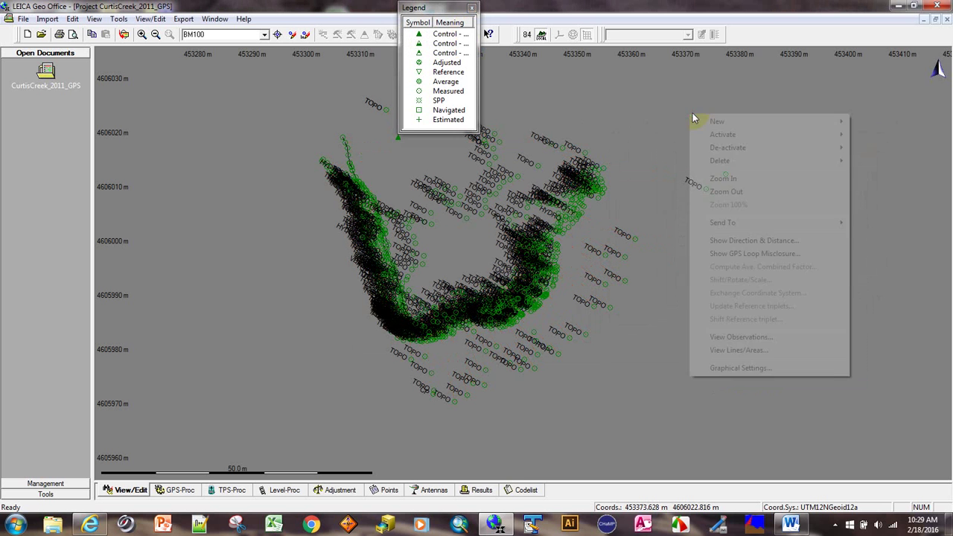
{"action": "left_click", "coordinate": [744, 368]}
{"action": "left_click_drag", "start_coordinate": [517, 166], "coordinate": [751, 97]}
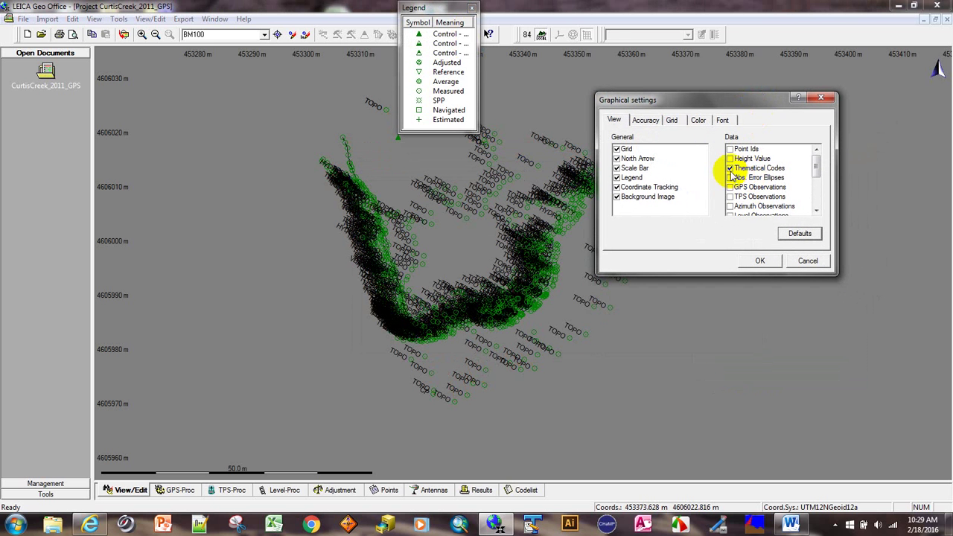
{"action": "left_click", "coordinate": [729, 168]}
{"action": "left_click", "coordinate": [730, 150]}
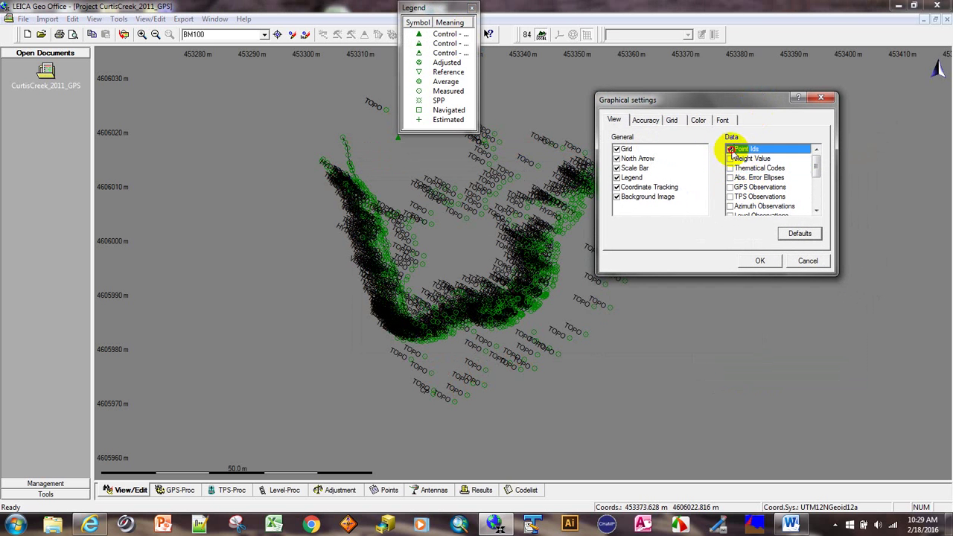
{"action": "left_click", "coordinate": [760, 260]}
- Move the legend aside and zoom and pan the map until point labels are readable
{"action": "scroll", "coordinate": [603, 214], "scroll_direction": "up", "scroll_amount": 5}
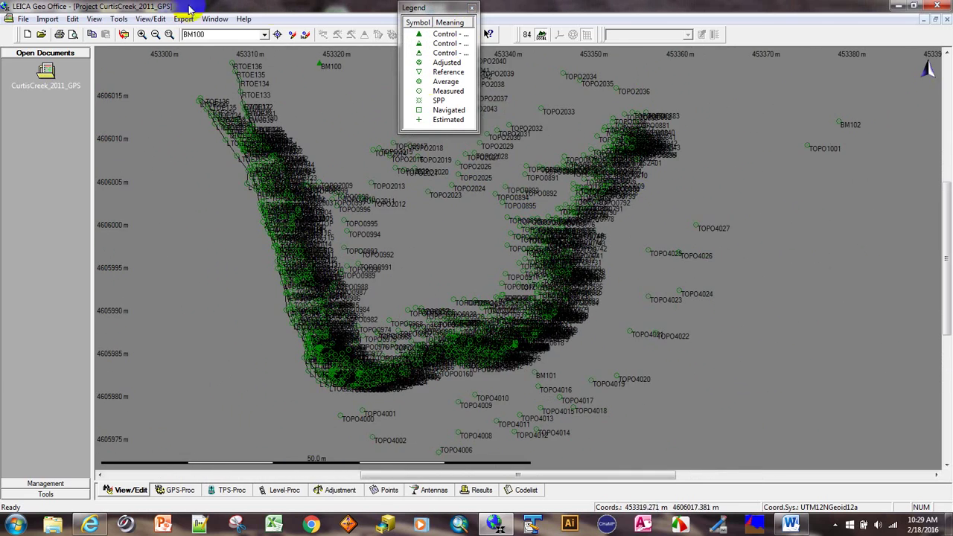
{"action": "left_click_drag", "start_coordinate": [448, 11], "coordinate": [522, 11]}
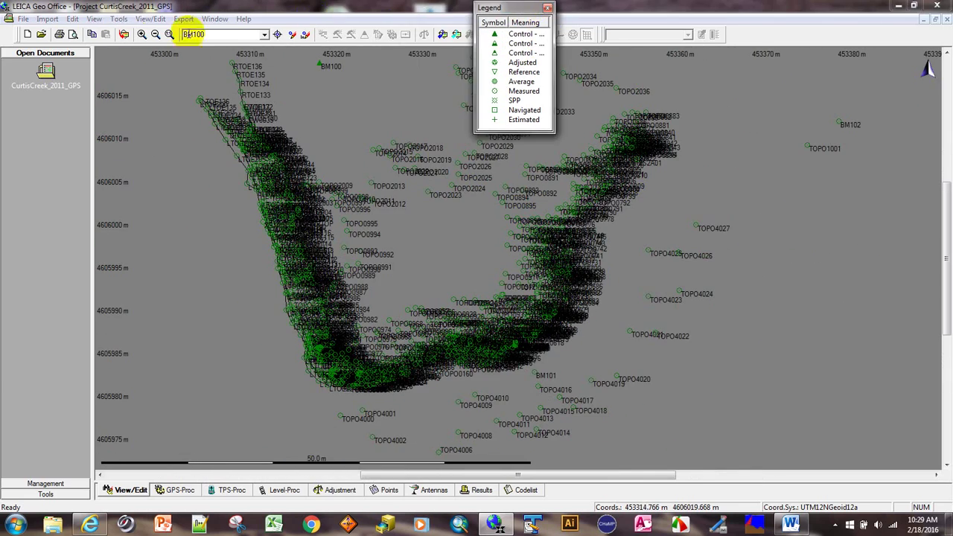
{"action": "left_click", "coordinate": [142, 34]}
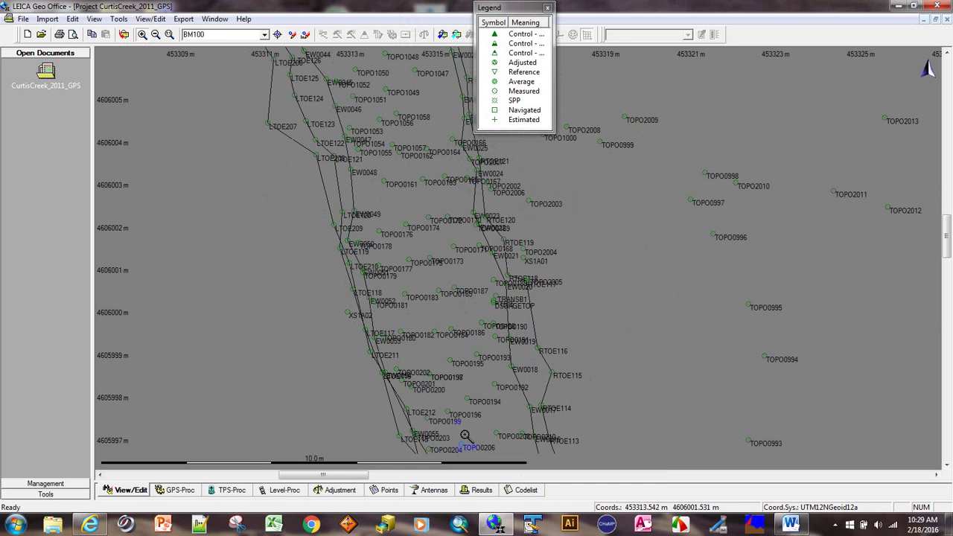
{"action": "scroll", "coordinate": [484, 307], "scroll_direction": "up", "scroll_amount": 2}
{"action": "scroll", "coordinate": [494, 308], "scroll_direction": "down", "scroll_amount": 2}
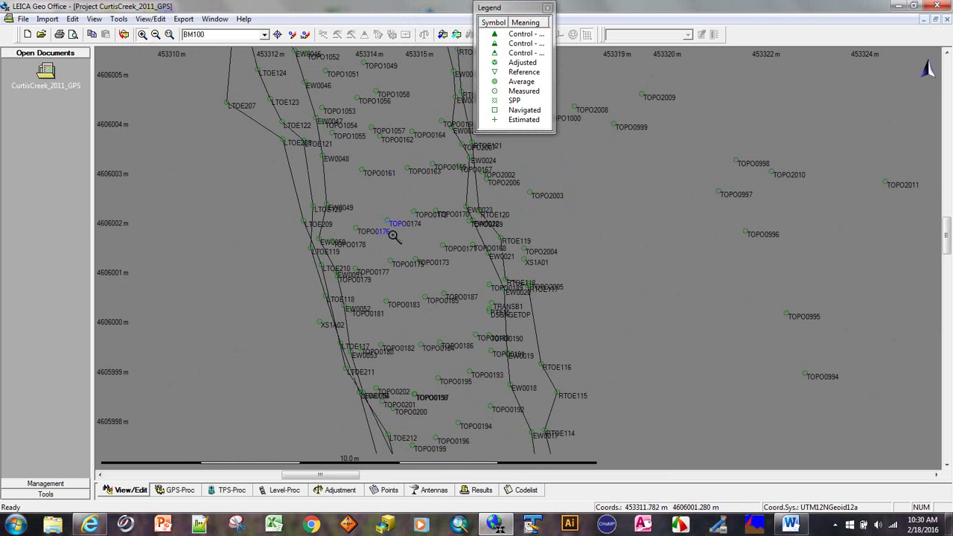
{"action": "mouse_move", "coordinate": [346, 477]}
{"action": "left_mouse_down"}
{"action": "mouse_move", "coordinate": [376, 483]}
{"action": "mouse_move", "coordinate": [335, 484]}
{"action": "mouse_move", "coordinate": [353, 482]}
{"action": "left_mouse_up"}
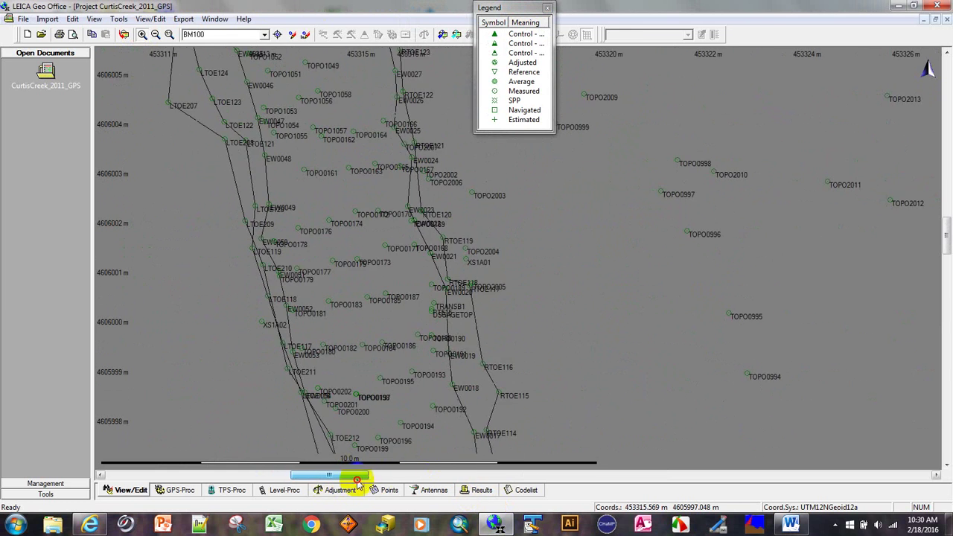
{"action": "mouse_move", "coordinate": [946, 251]}
{"action": "left_mouse_down"}
{"action": "mouse_move", "coordinate": [947, 203]}
{"action": "mouse_move", "coordinate": [947, 262]}
{"action": "left_mouse_up"}
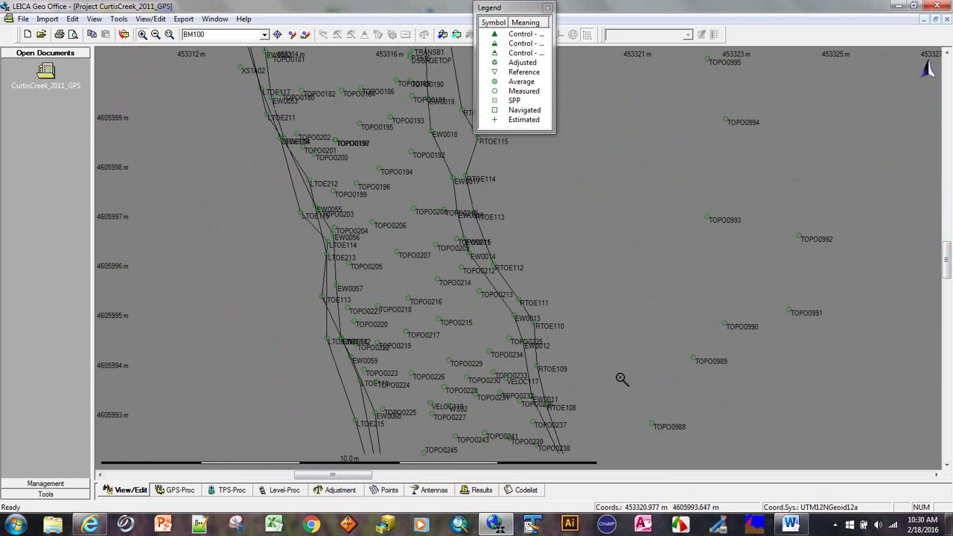
{"action": "scroll", "coordinate": [628, 371], "scroll_direction": "down", "scroll_amount": 5}
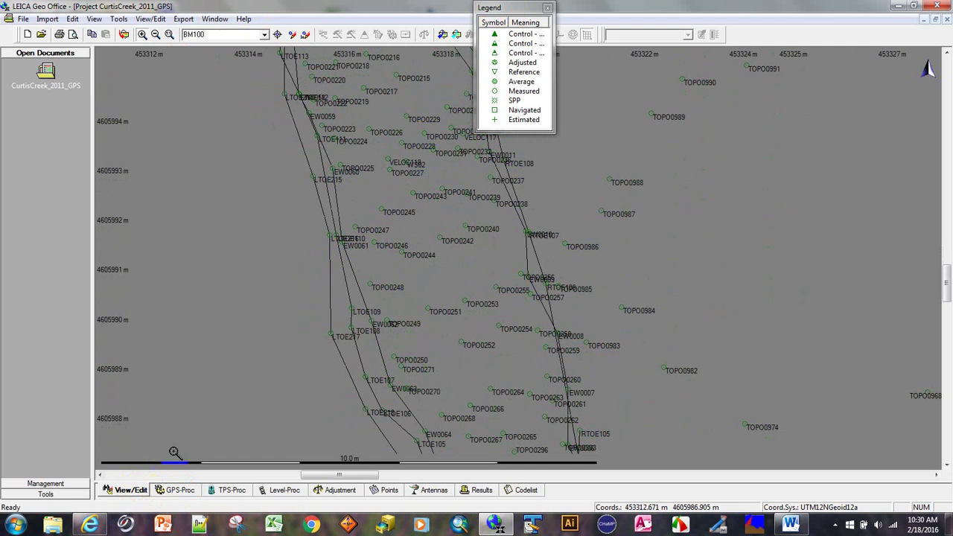
- Look through the File and View/Edit menus, then close the Legend window
{"action": "left_click", "coordinate": [24, 19]}
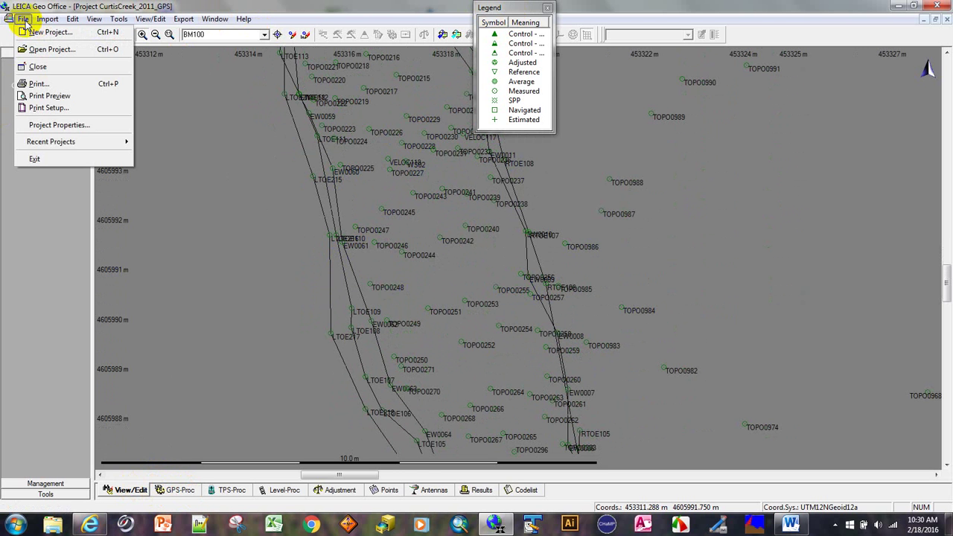
{"action": "left_click", "coordinate": [151, 19]}
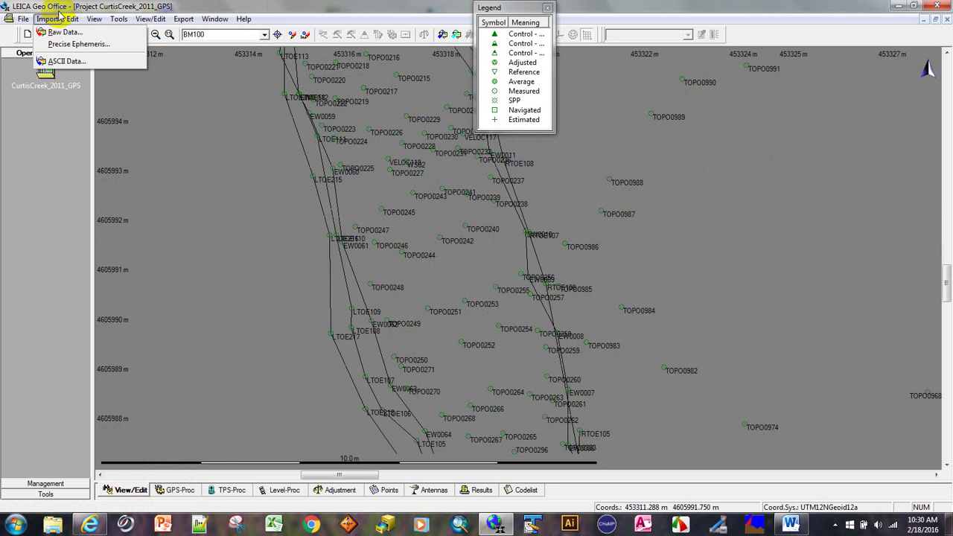
{"action": "mouse_move", "coordinate": [76, 23]}
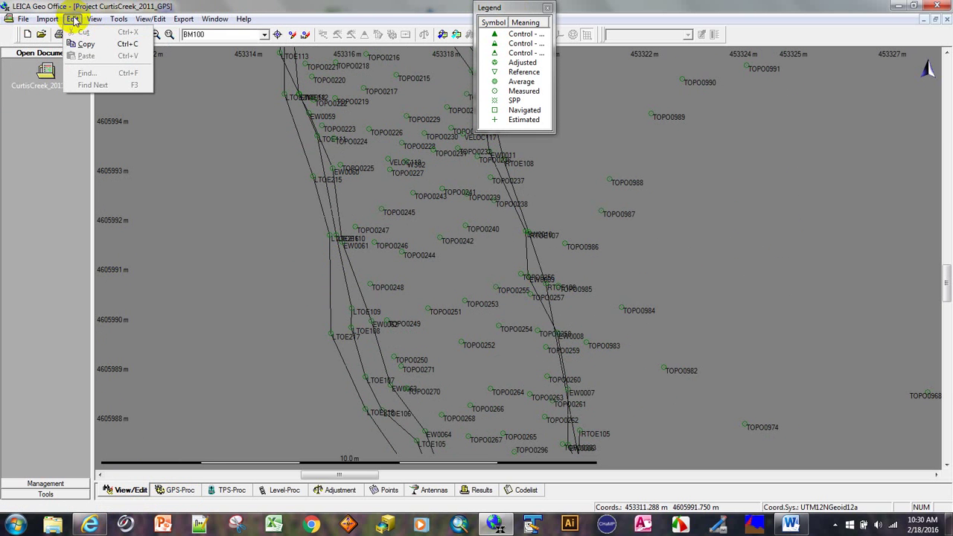
{"action": "mouse_move", "coordinate": [157, 22]}
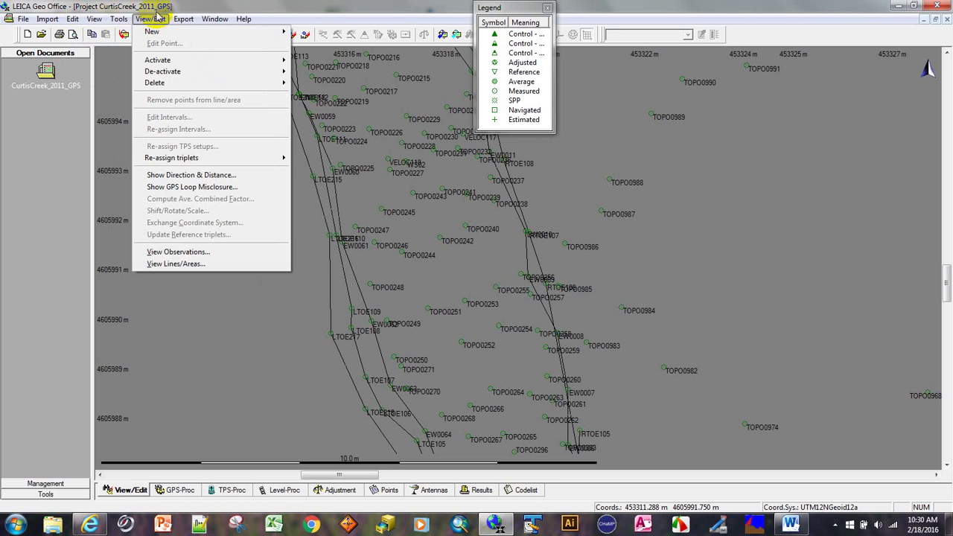
{"action": "left_click", "coordinate": [548, 10]}
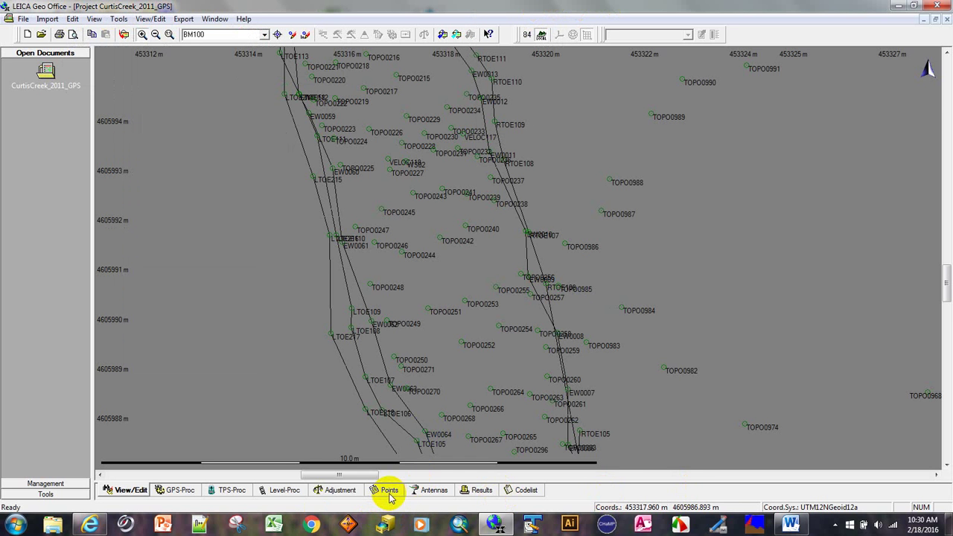
- List all points with local grid Northing/Easting coordinates, sorted by Point Id ascending
{"action": "scroll", "coordinate": [256, 206], "scroll_direction": "down", "scroll_amount": 6}
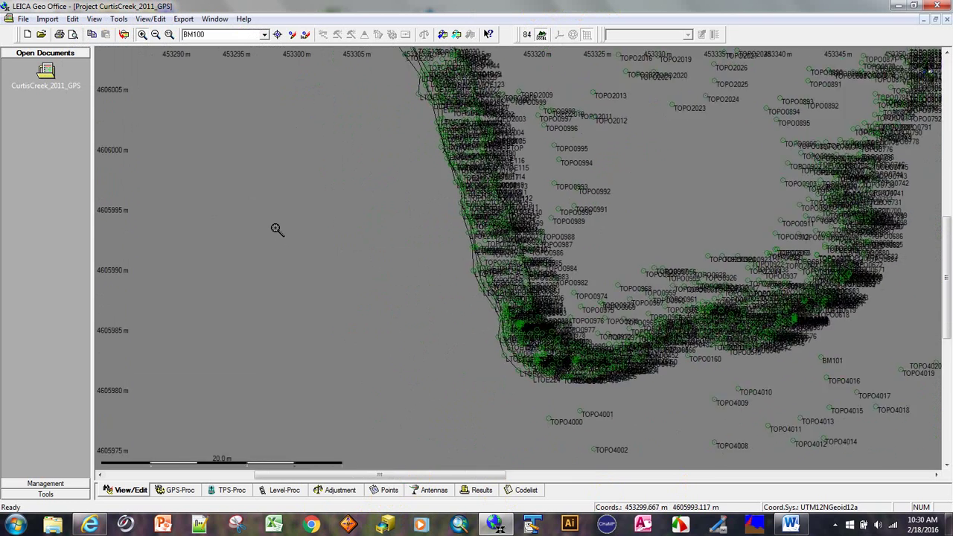
{"action": "scroll", "coordinate": [282, 233], "scroll_direction": "down", "scroll_amount": 1}
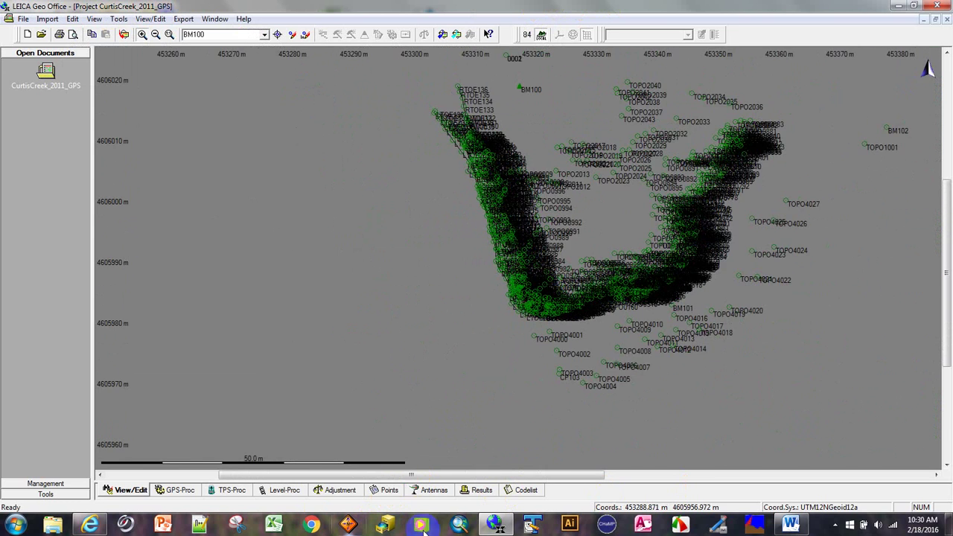
{"action": "left_click", "coordinate": [390, 491]}
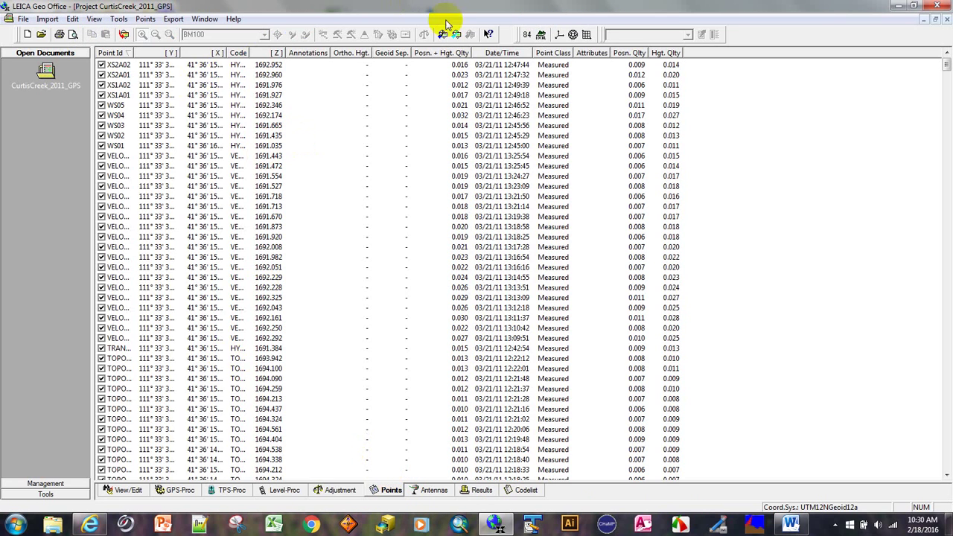
{"action": "left_click", "coordinate": [587, 35]}
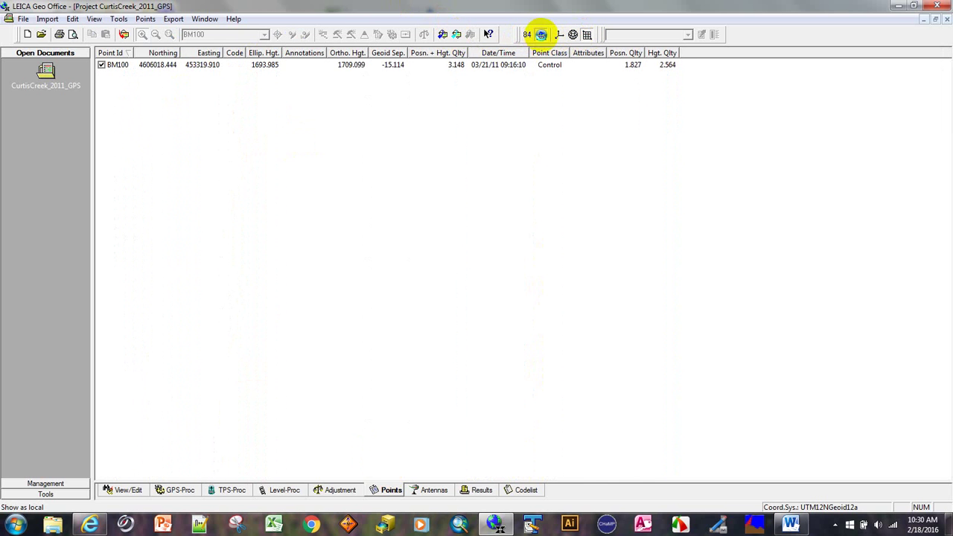
{"action": "left_click", "coordinate": [541, 34]}
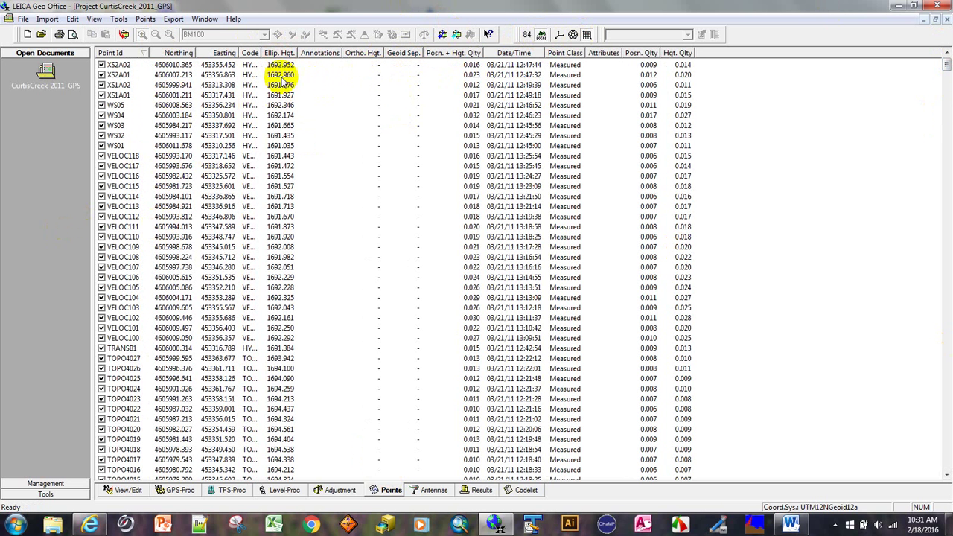
{"action": "left_click", "coordinate": [119, 54]}
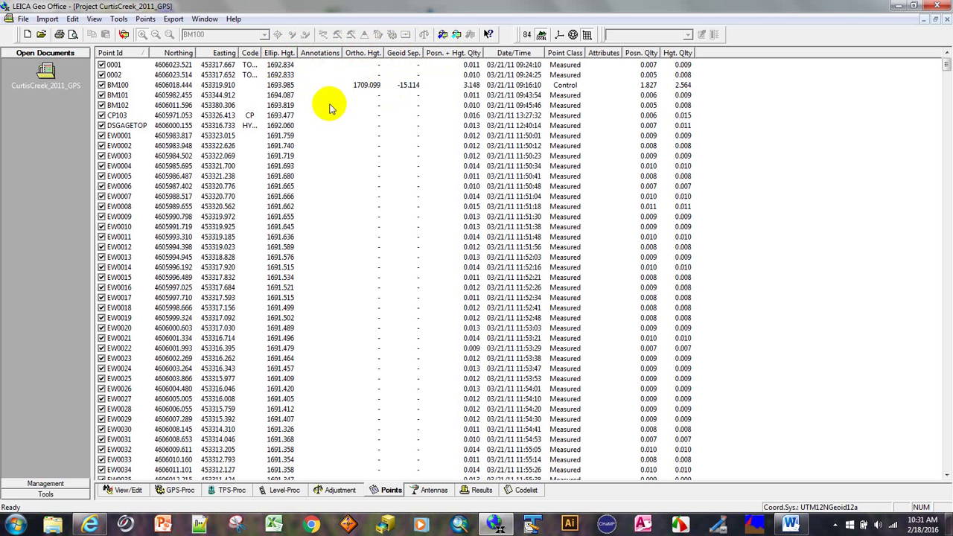
- Run Tools > Compute Geoid Separations for all points, filling values near -15.11
{"action": "left_click", "coordinate": [119, 20]}
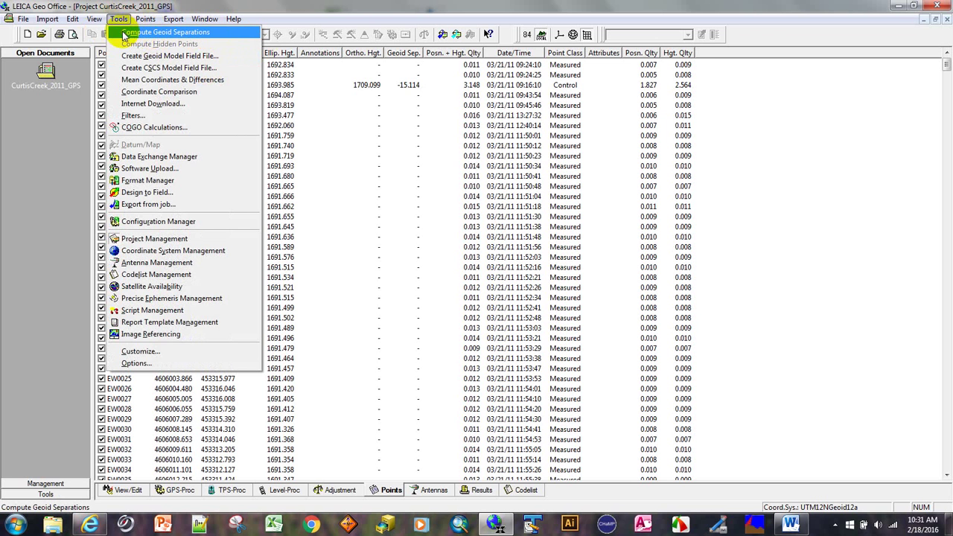
{"action": "left_click", "coordinate": [218, 36]}
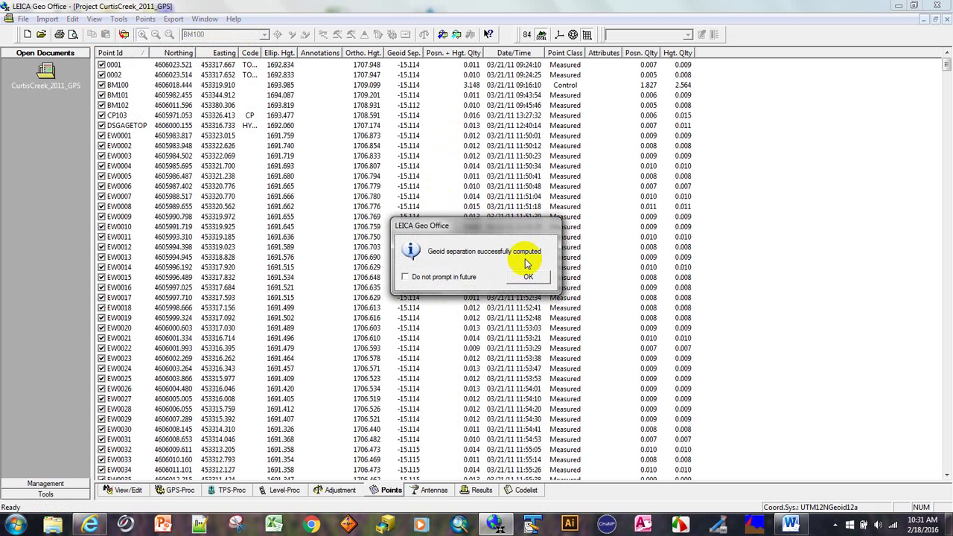
{"action": "left_click", "coordinate": [531, 277]}
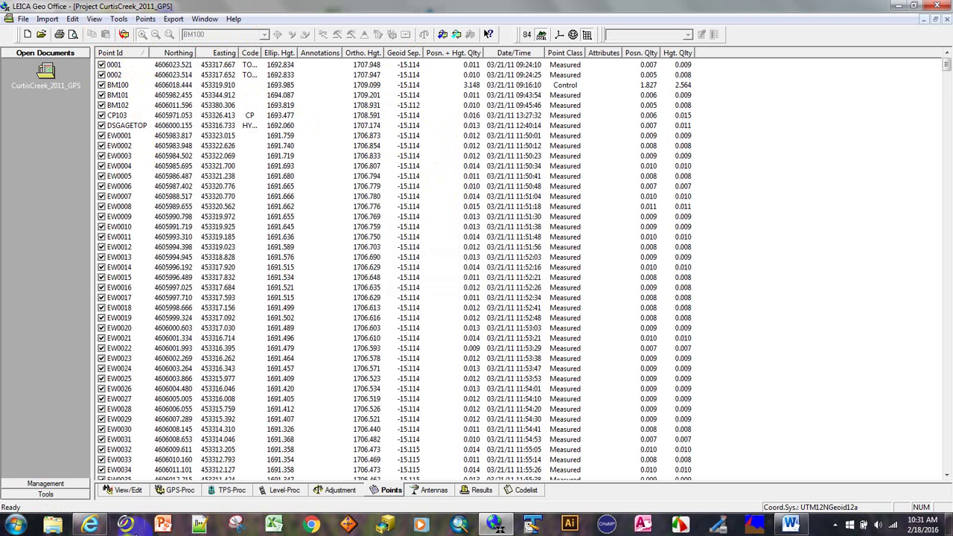
{"action": "left_click", "coordinate": [181, 491]}
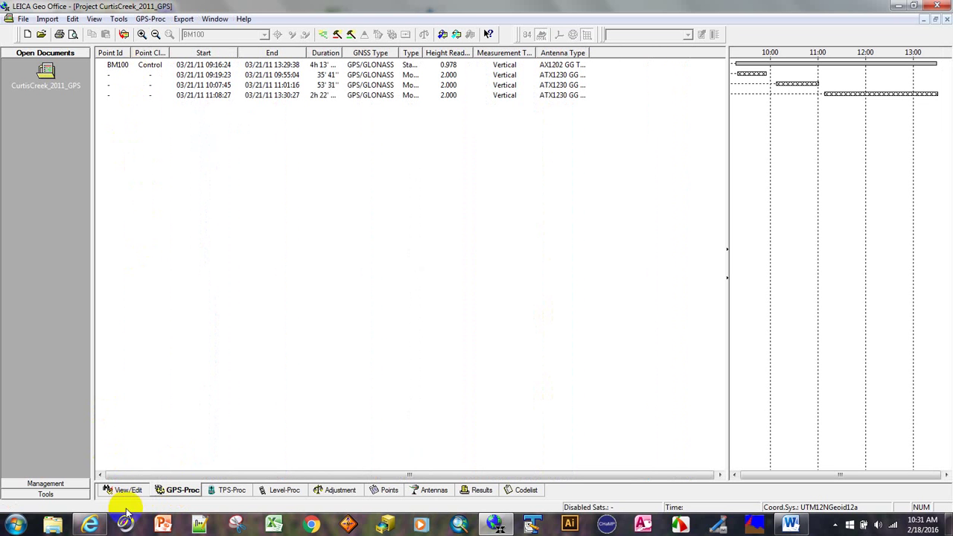
{"action": "left_click", "coordinate": [389, 492]}
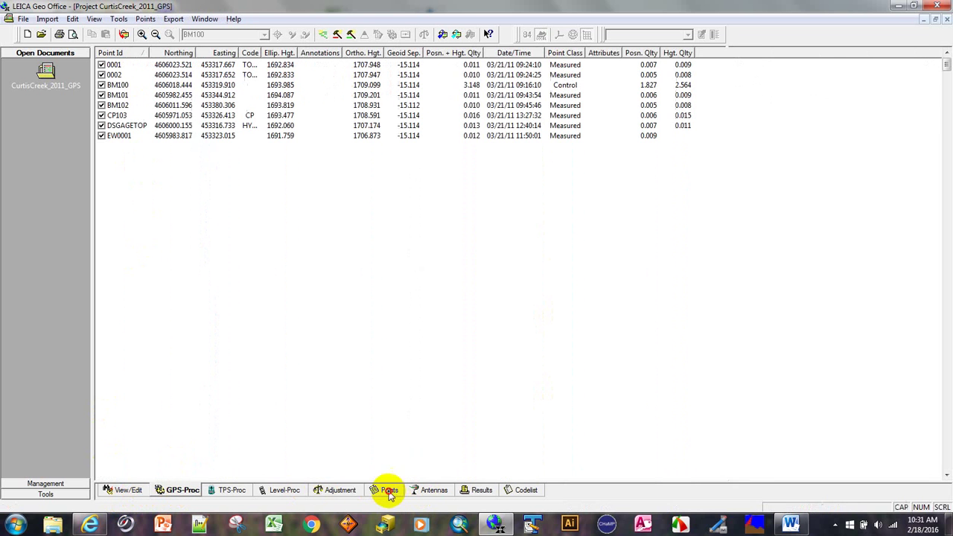
{"action": "left_click", "coordinate": [126, 85]}
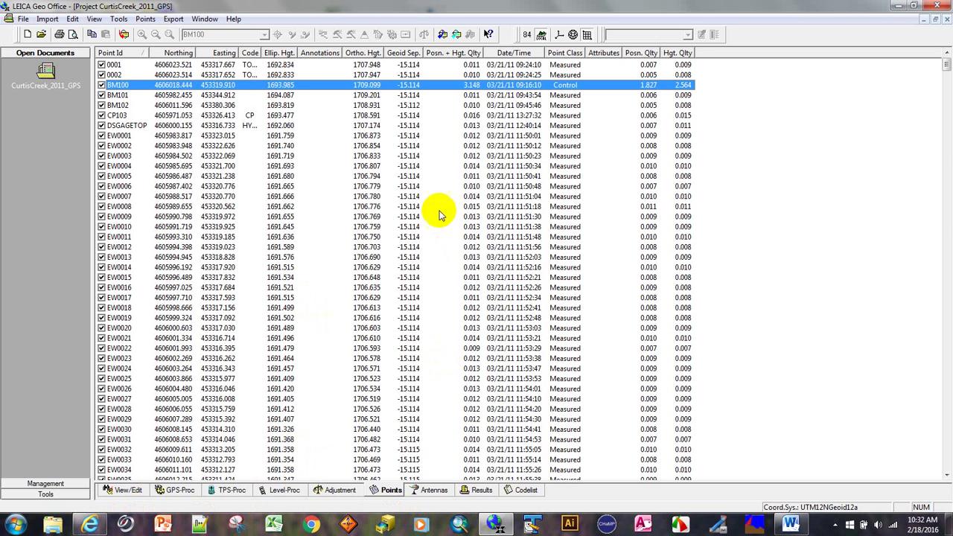
{"action": "left_click", "coordinate": [200, 525]}
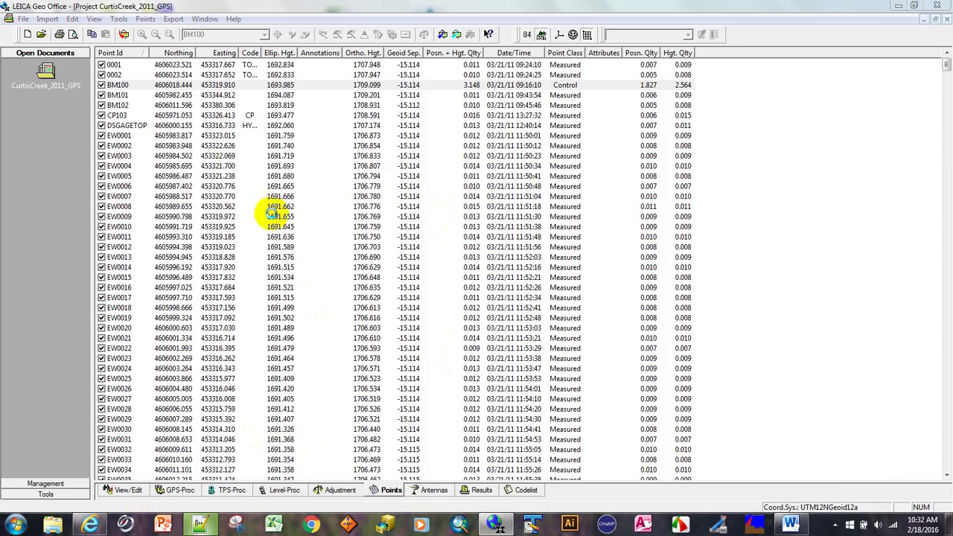
{"action": "left_click_drag", "start_coordinate": [141, 87], "coordinate": [793, 33]}
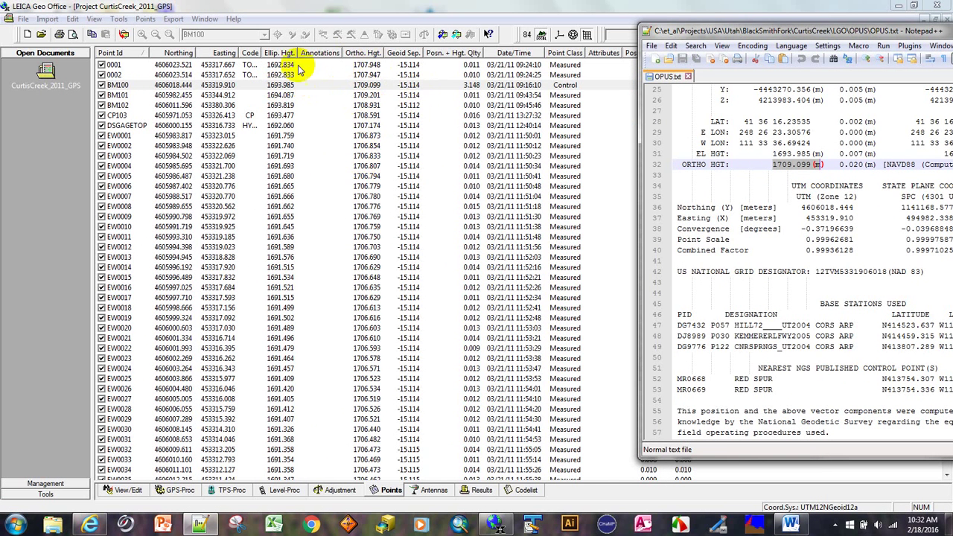
- Update reference triplets for all points from base BM100 and confirm the coordinate shift
{"action": "left_click", "coordinate": [128, 65]}
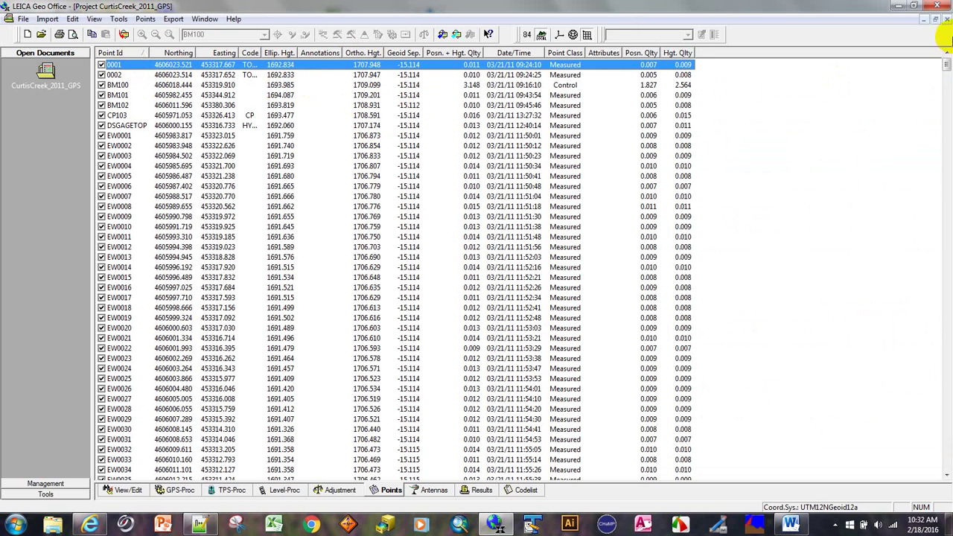
{"action": "left_click_drag", "start_coordinate": [946, 66], "coordinate": [919, 466]}
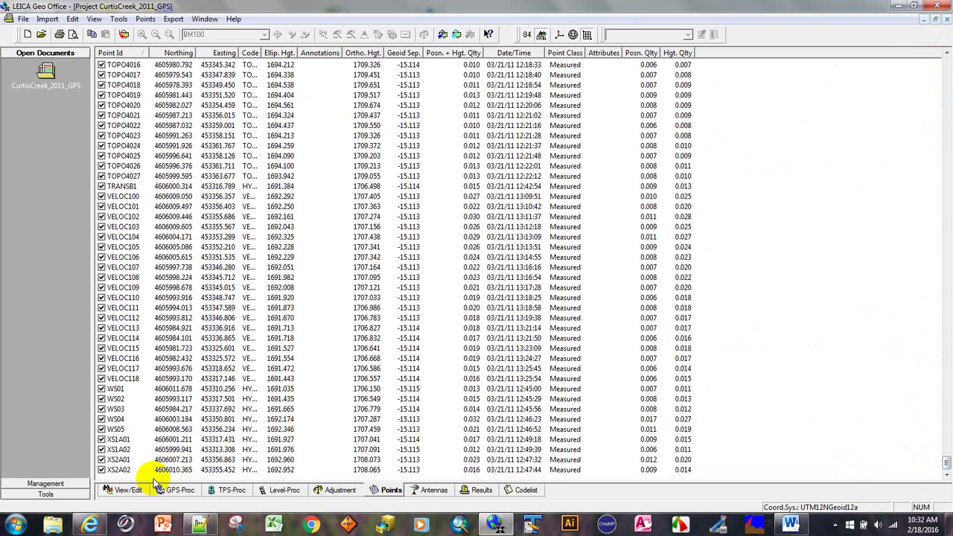
{"action": "left_click", "coordinate": [157, 469], "text": "shift"}
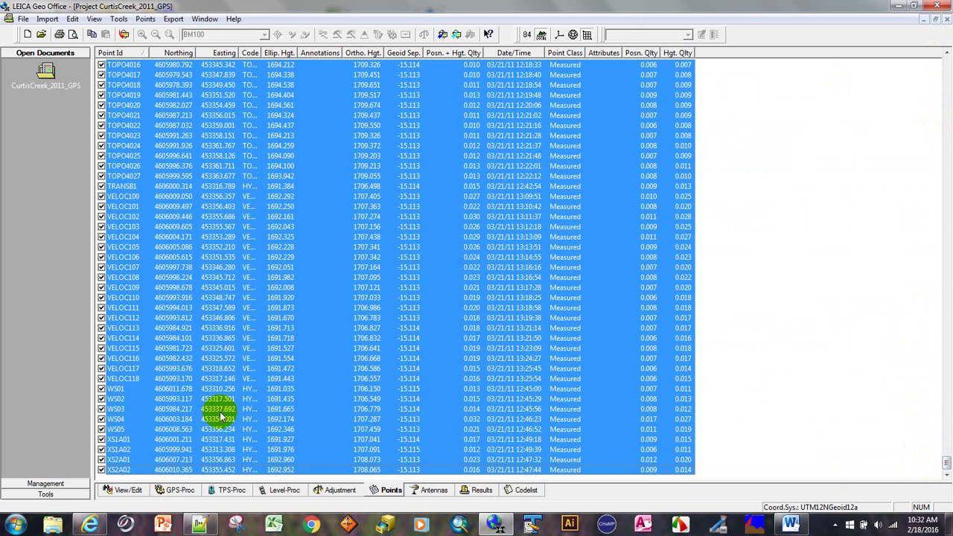
{"action": "right_click", "coordinate": [324, 141]}
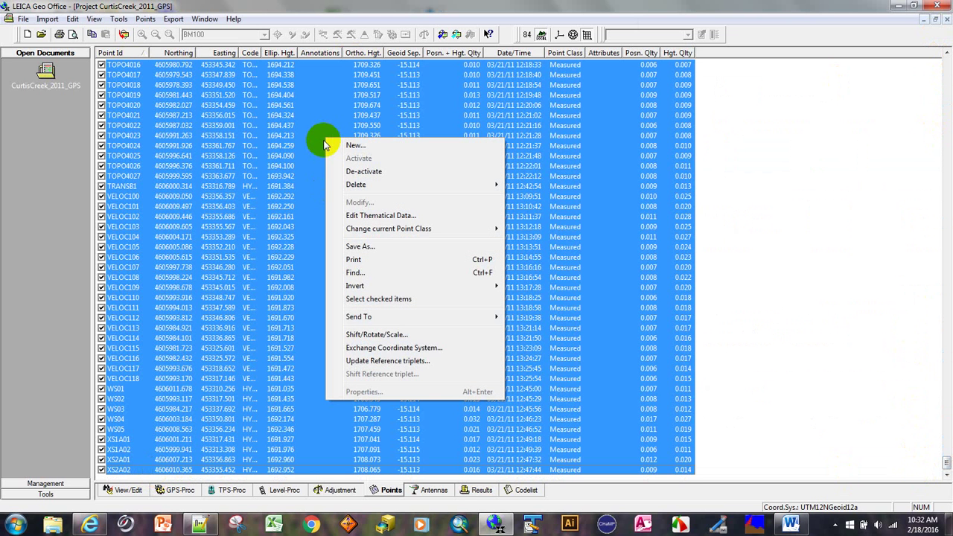
{"action": "left_click", "coordinate": [389, 363]}
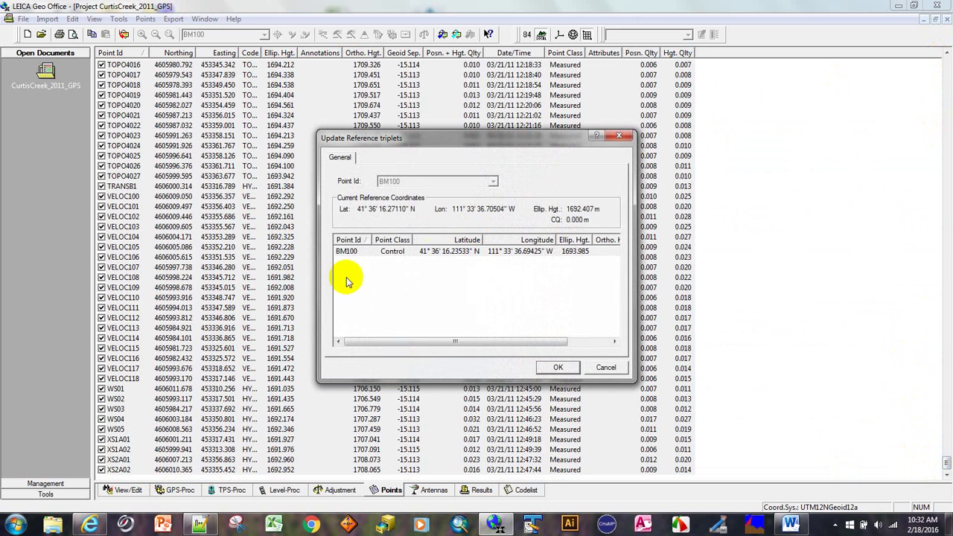
{"action": "left_click", "coordinate": [402, 256]}
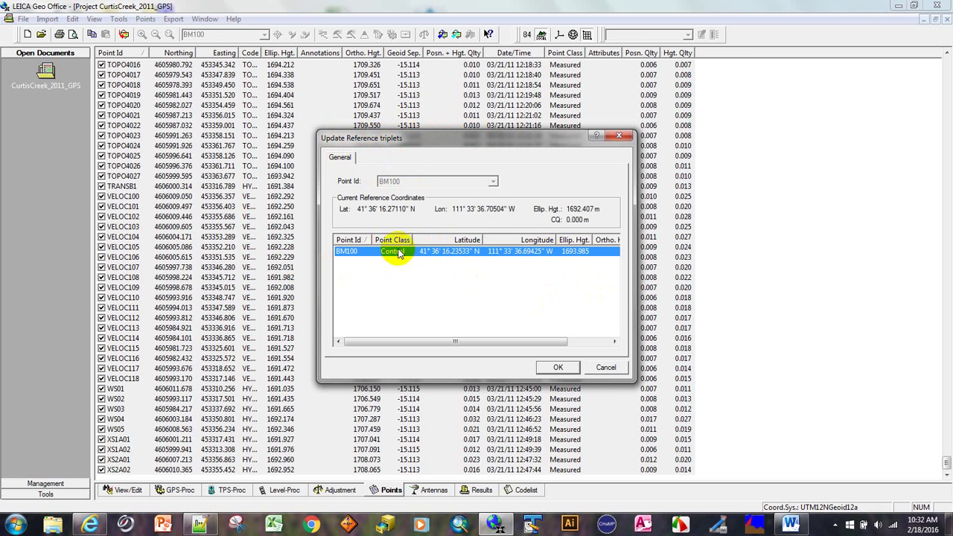
{"action": "left_click", "coordinate": [564, 372]}
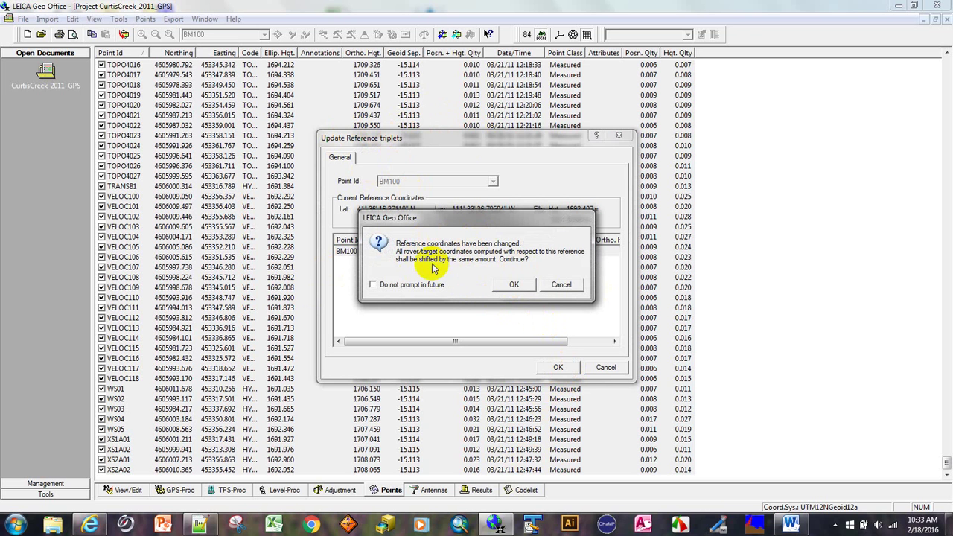
{"action": "left_click", "coordinate": [514, 285]}
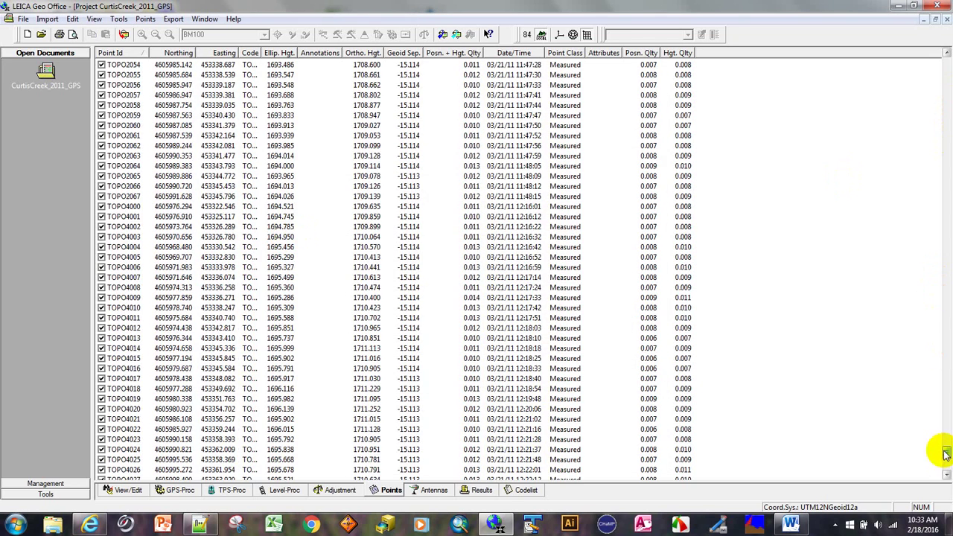
- Check the updated BM100 row in the table, then show the points on the plan
{"action": "left_click", "coordinate": [948, 376]}
{"action": "left_click_drag", "start_coordinate": [947, 376], "coordinate": [944, 58]}
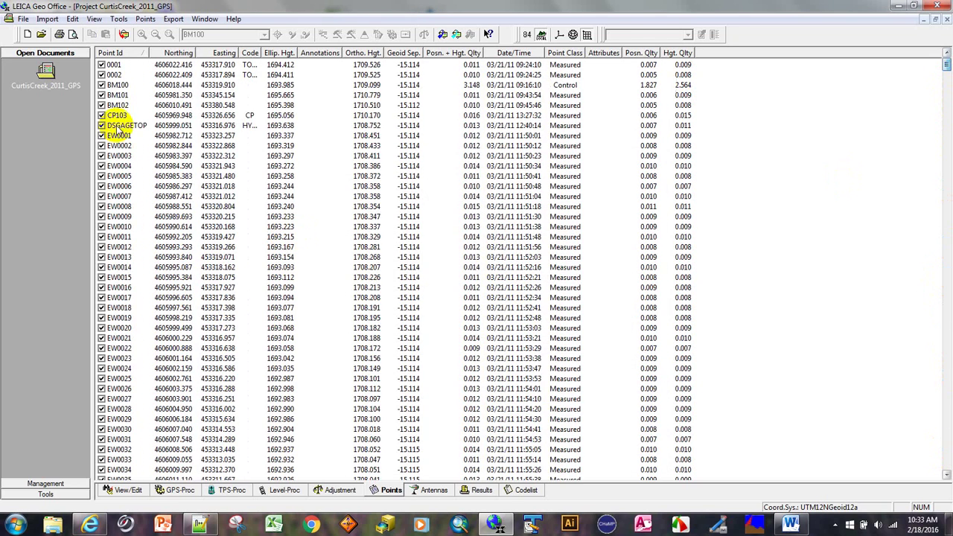
{"action": "left_click", "coordinate": [134, 85]}
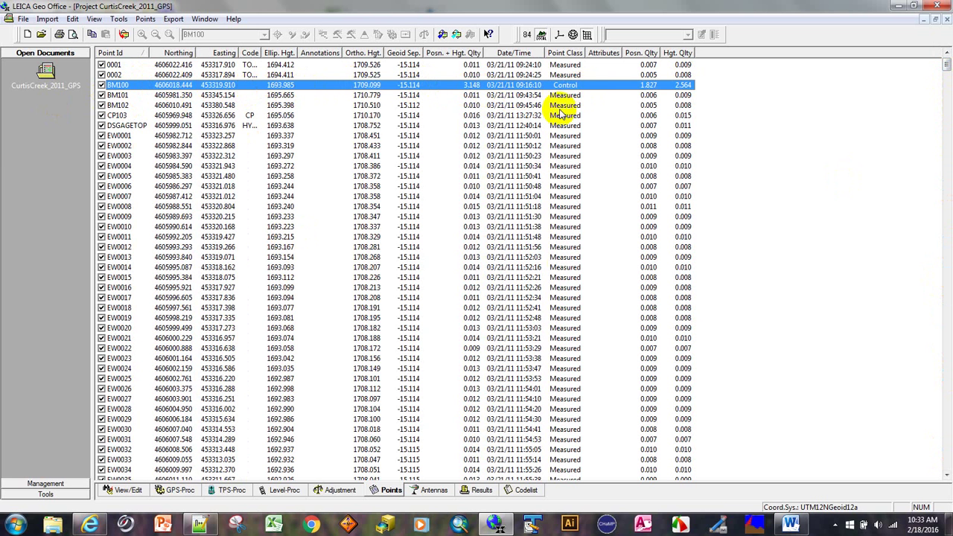
{"action": "scroll", "coordinate": [563, 272], "scroll_direction": "down", "scroll_amount": 15}
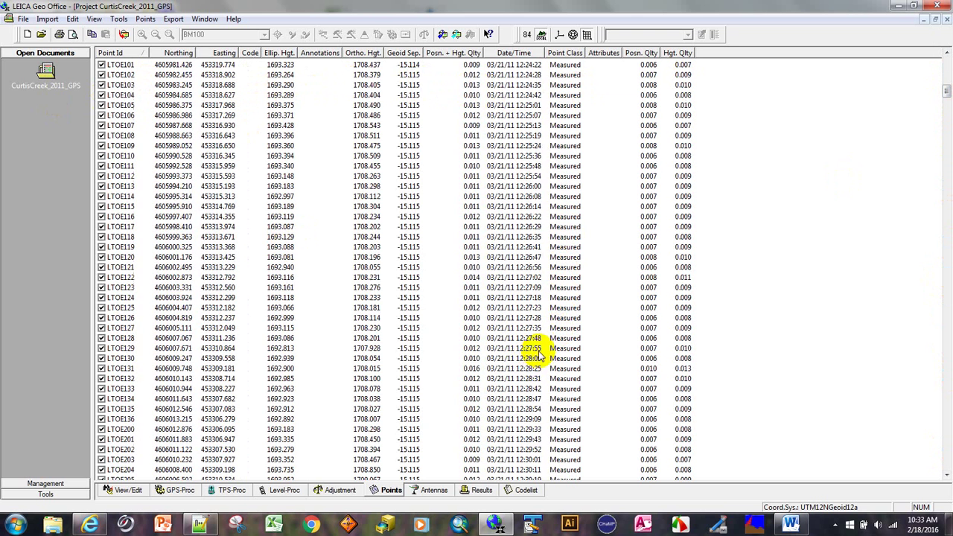
{"action": "left_click", "coordinate": [127, 490]}
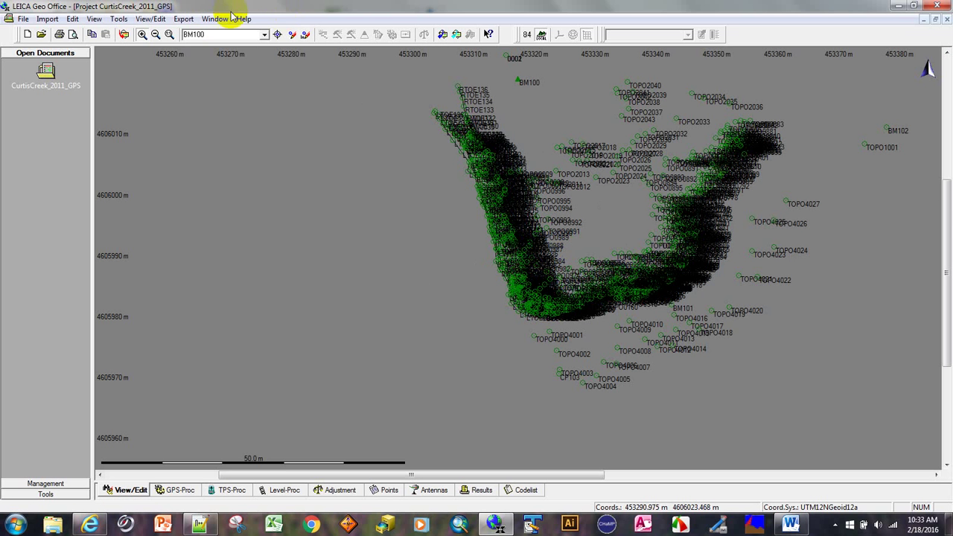
- Zoom in on the survey line until labels like TOPO0186 are readable
{"action": "left_click", "coordinate": [142, 34]}
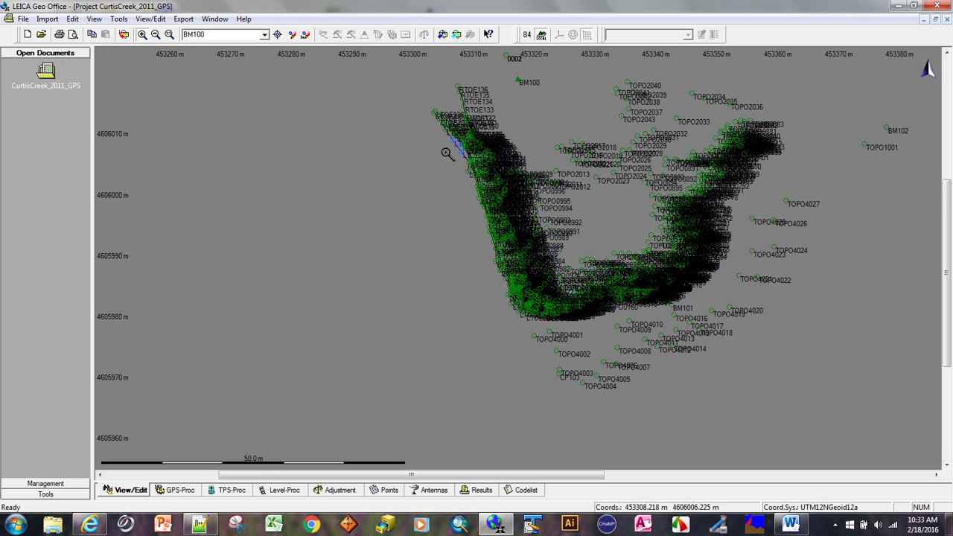
{"action": "left_click", "coordinate": [540, 250]}
{"action": "left_click", "coordinate": [524, 270]}
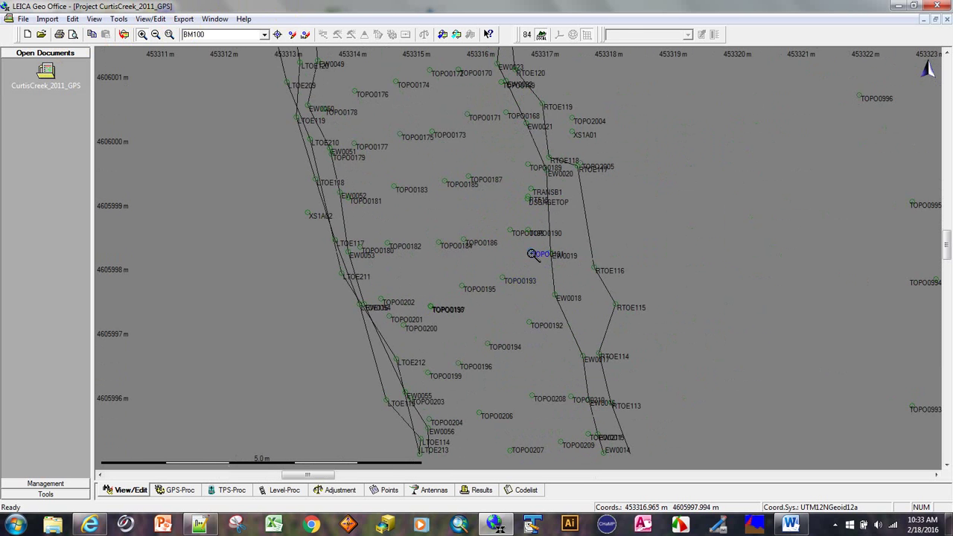
{"action": "left_click", "coordinate": [532, 245]}
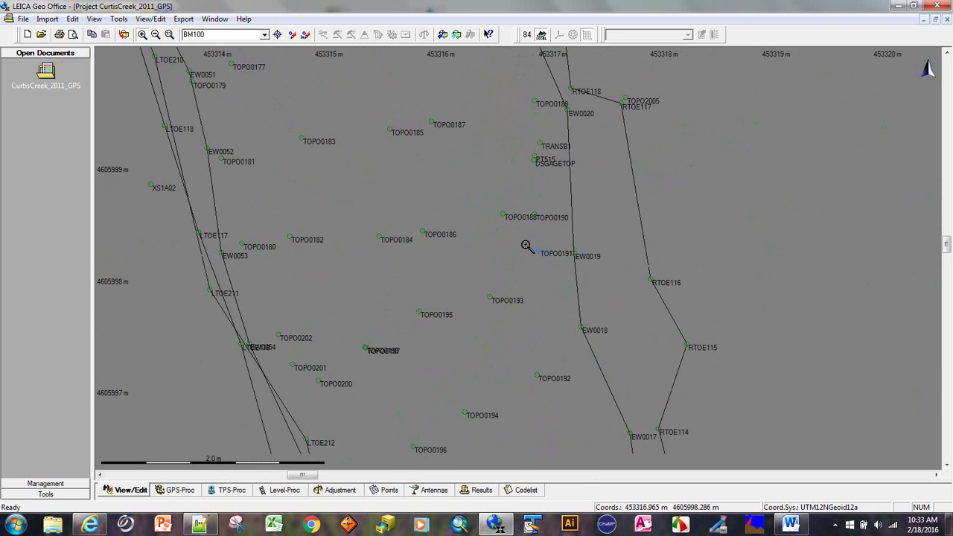
{"action": "scroll", "coordinate": [331, 221], "scroll_direction": "down", "scroll_amount": 1}
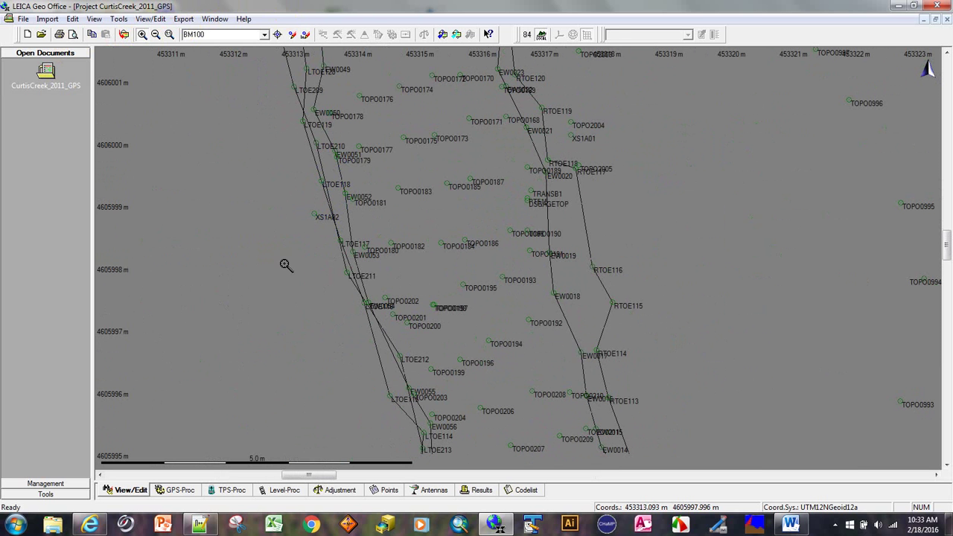
{"action": "scroll", "coordinate": [275, 266], "scroll_direction": "down", "scroll_amount": 2}
{"action": "scroll", "coordinate": [417, 283], "scroll_direction": "down", "scroll_amount": 1}
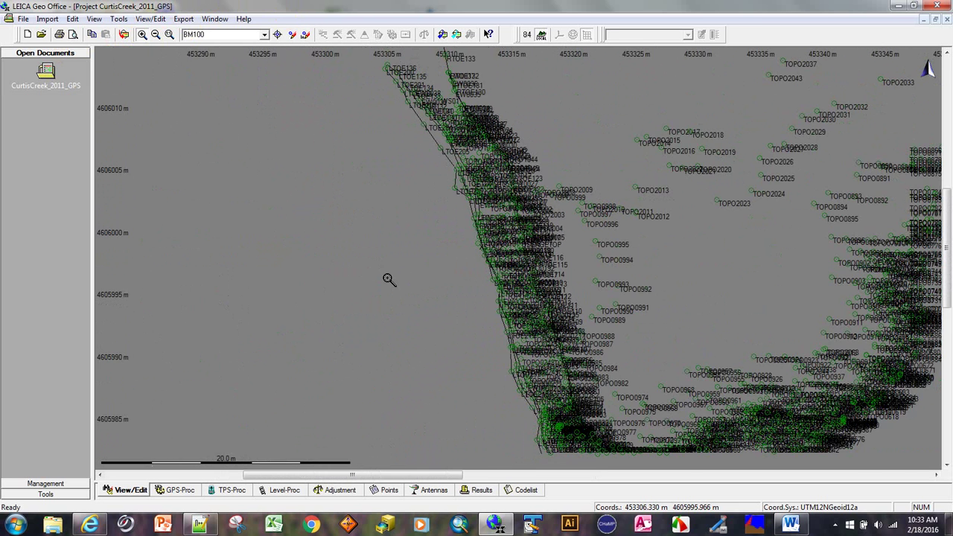
{"action": "scroll", "coordinate": [521, 185], "scroll_direction": "down", "scroll_amount": 1}
{"action": "scroll", "coordinate": [485, 240], "scroll_direction": "up", "scroll_amount": 2}
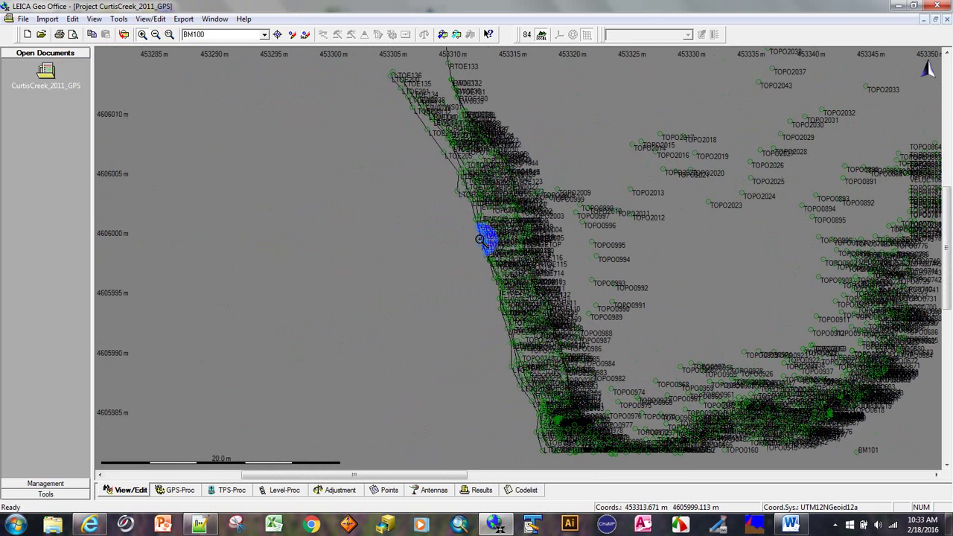
{"action": "scroll", "coordinate": [432, 245], "scroll_direction": "up", "scroll_amount": 1}
{"action": "scroll", "coordinate": [432, 246], "scroll_direction": "up", "scroll_amount": 1}
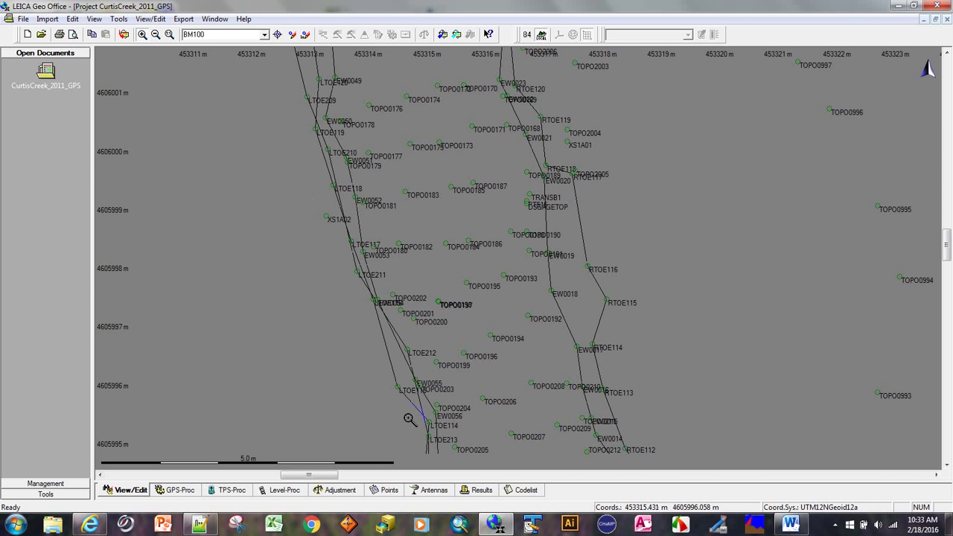
- Glance at the Points table and return to the View/Edit plan
{"action": "left_click", "coordinate": [389, 490]}
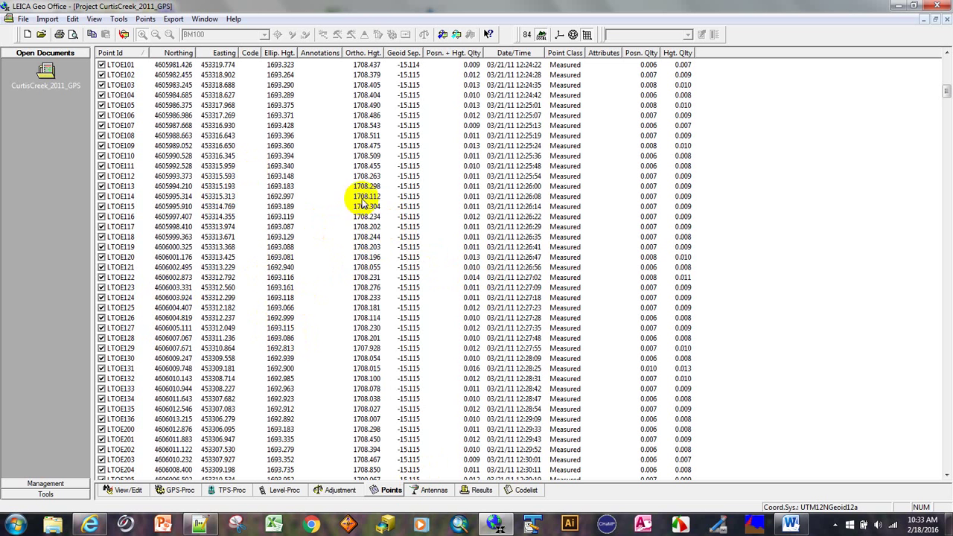
{"action": "scroll", "coordinate": [320, 159], "scroll_direction": "down", "scroll_amount": 3}
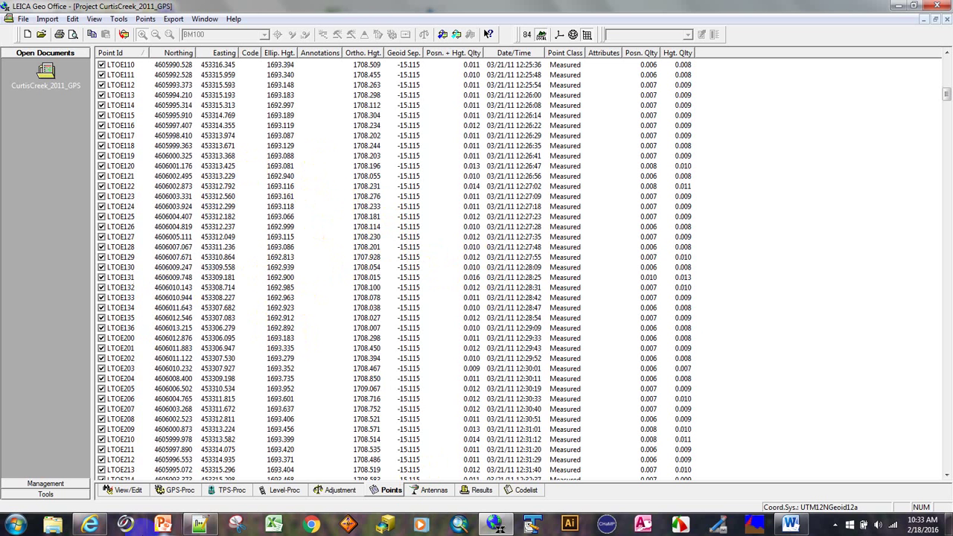
{"action": "left_click", "coordinate": [129, 490]}
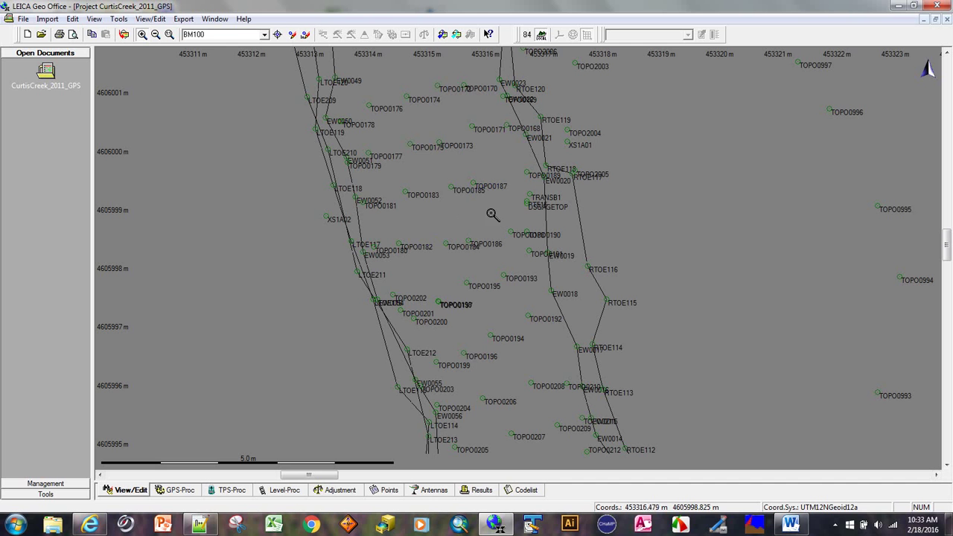